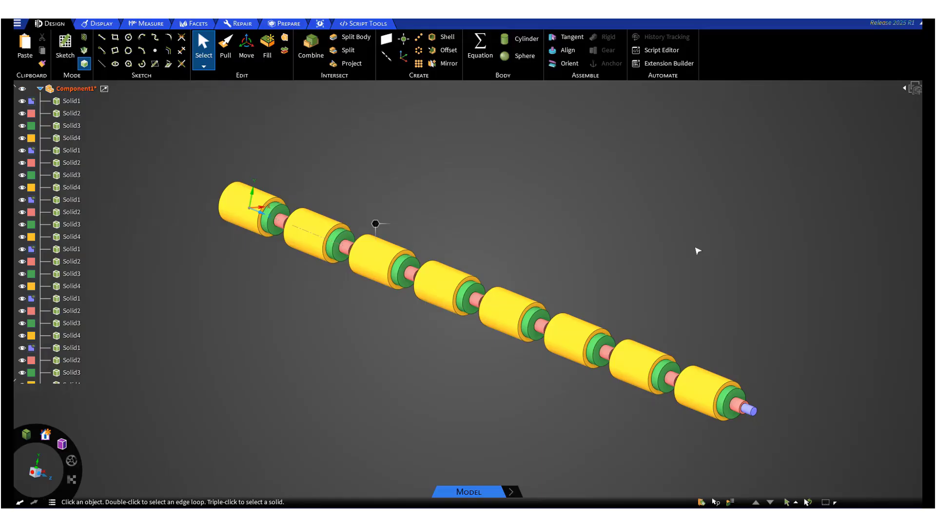
- Examine the nested coloured cylinders and the repeated units along the Component1 model
scroll(221, 179, up, 4)
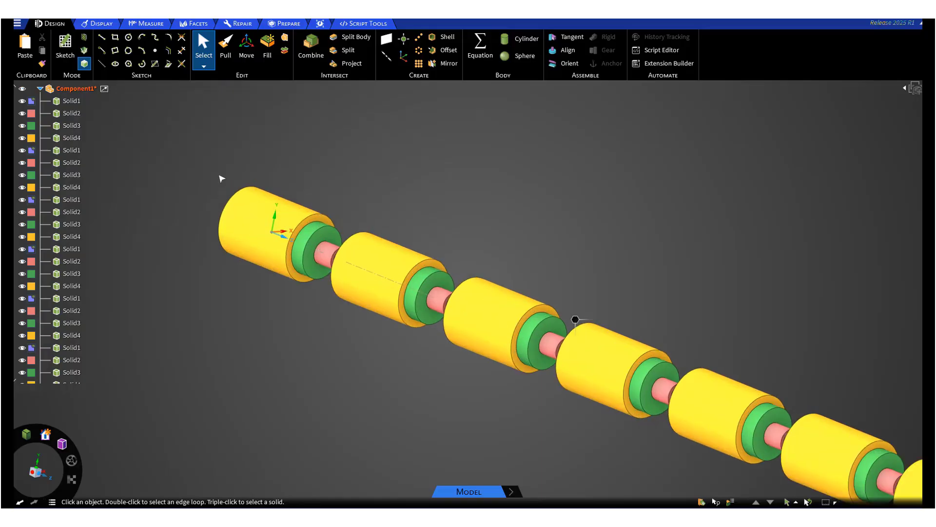
scroll(223, 191, up, 2)
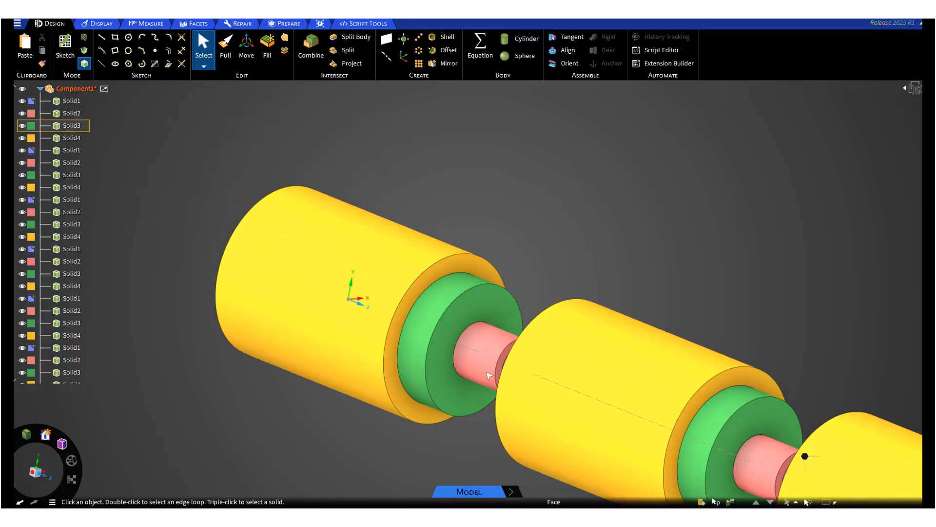
click(466, 347)
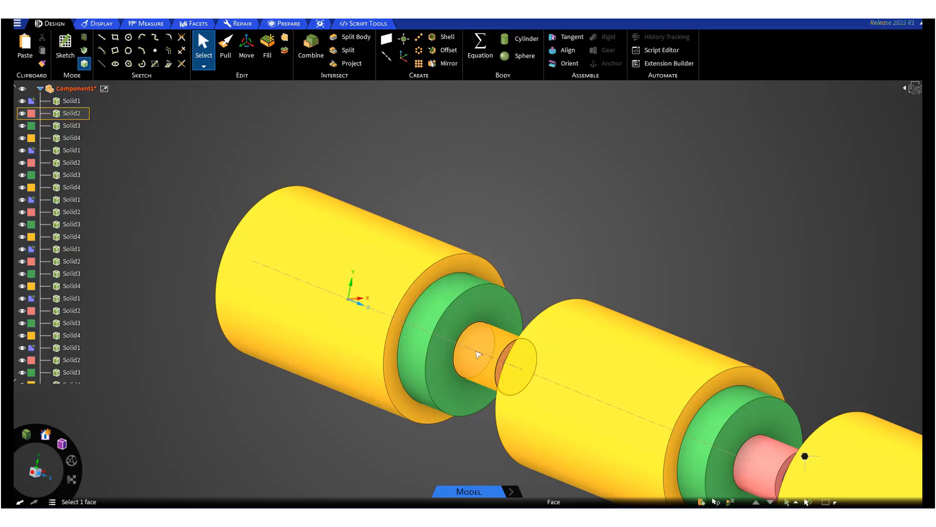
key(Escape)
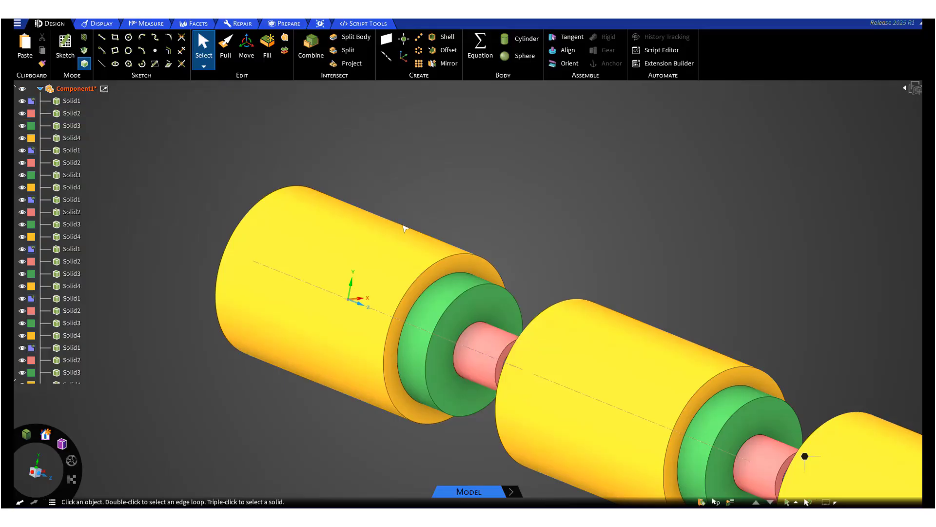
scroll(404, 228, down, 2)
scroll(404, 227, down, 1)
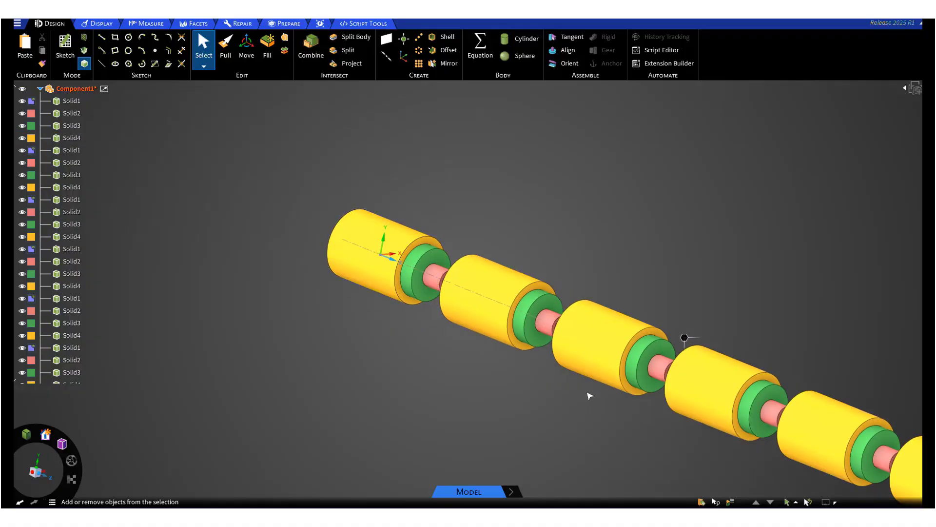
ctrl+middle_drag(589, 393, 430, 325)
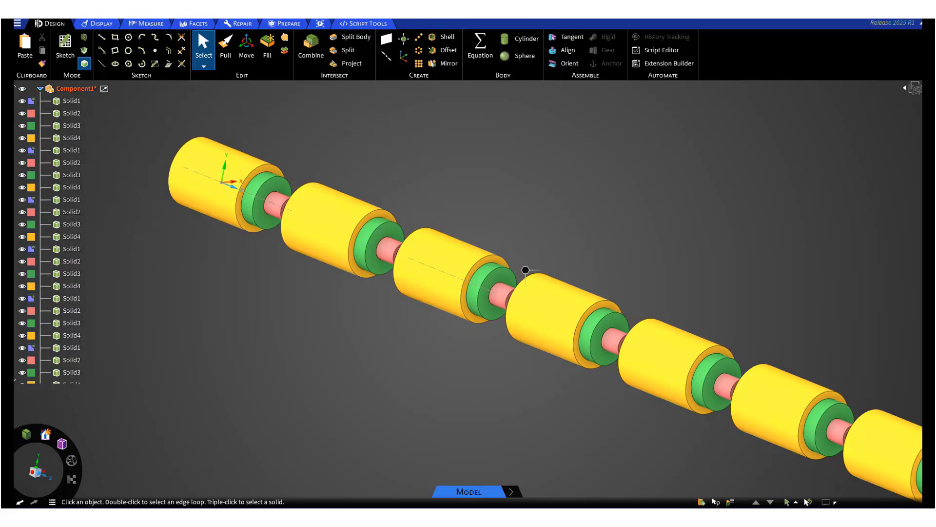
- Switch to the Share_Topology_New-two document and inspect its long chain of repeated components up close and as a whole
key(ctrl+Tab)
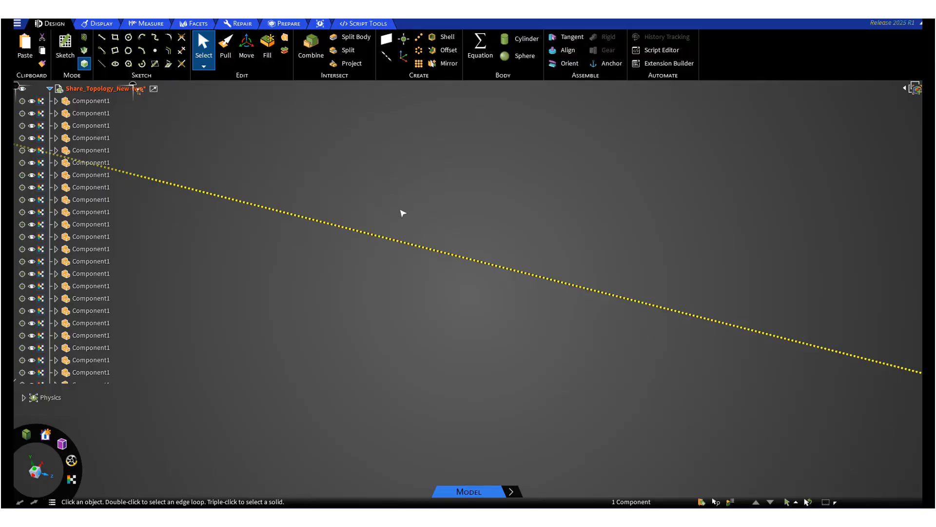
scroll(418, 310, up, 5)
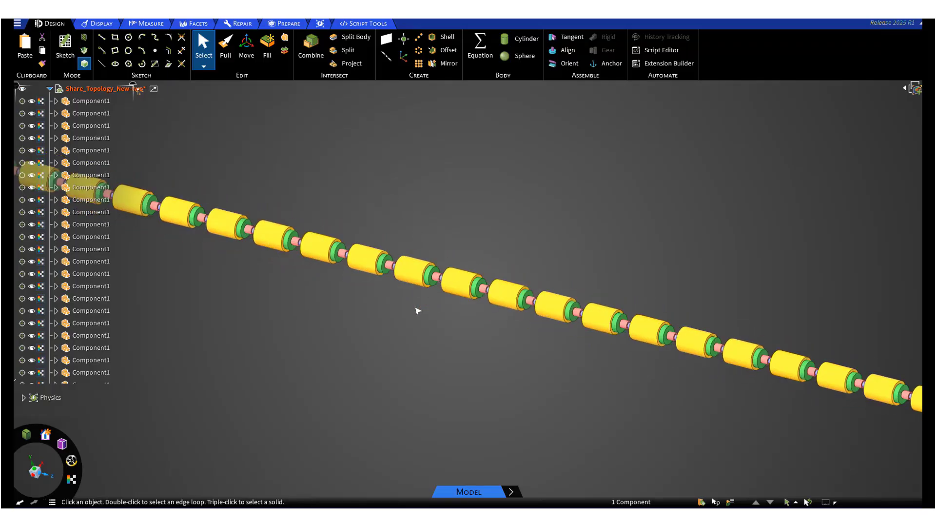
scroll(418, 310, up, 4)
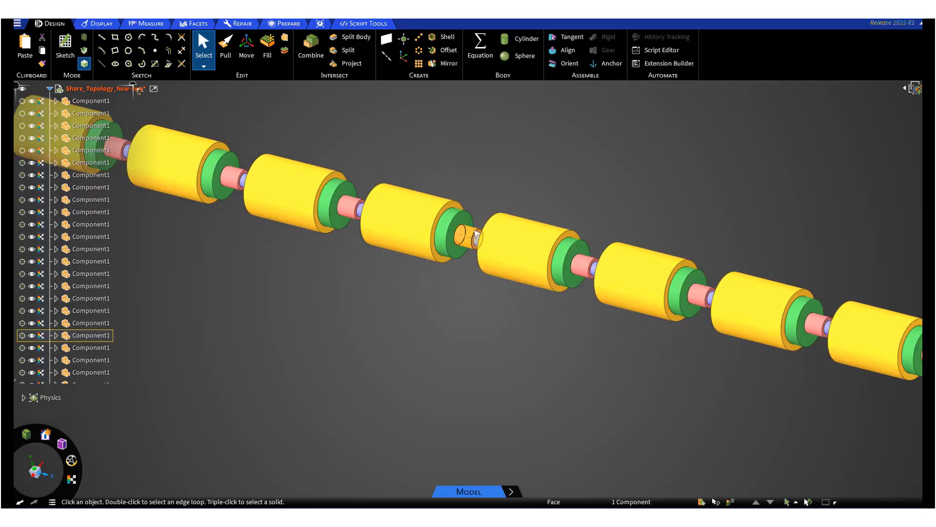
scroll(453, 285, down, 8)
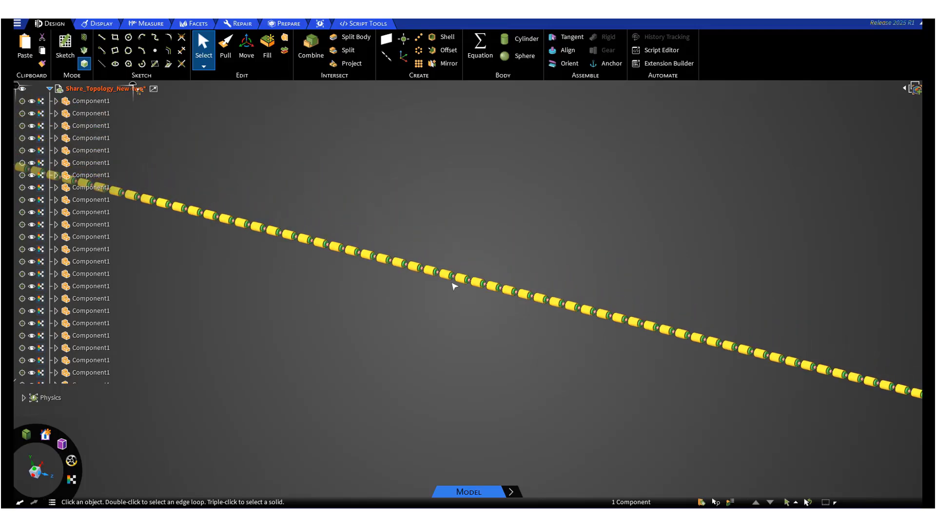
scroll(453, 285, down, 5)
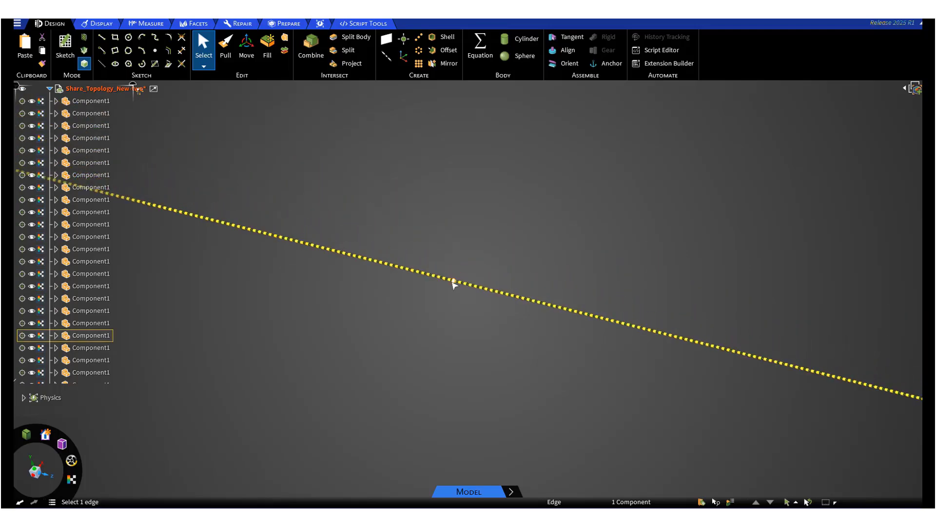
scroll(454, 286, down, 2)
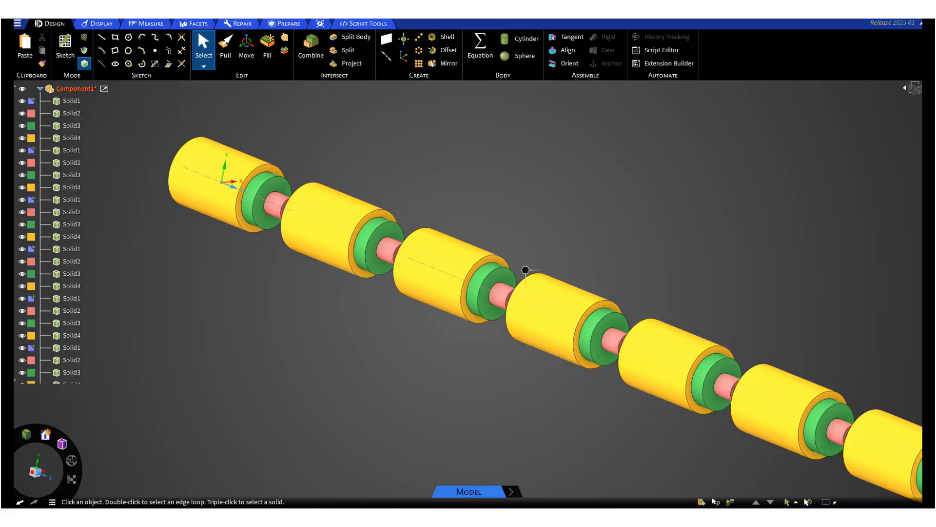
- In the Component1 document, open the general graphics performance settings and move the dialog clear of the first unit's nested cylinders
click(17, 24)
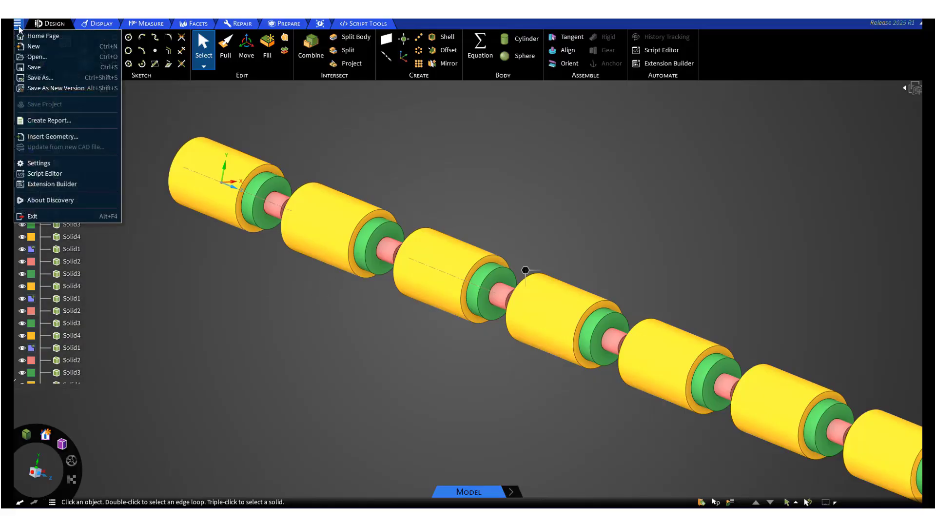
click(47, 164)
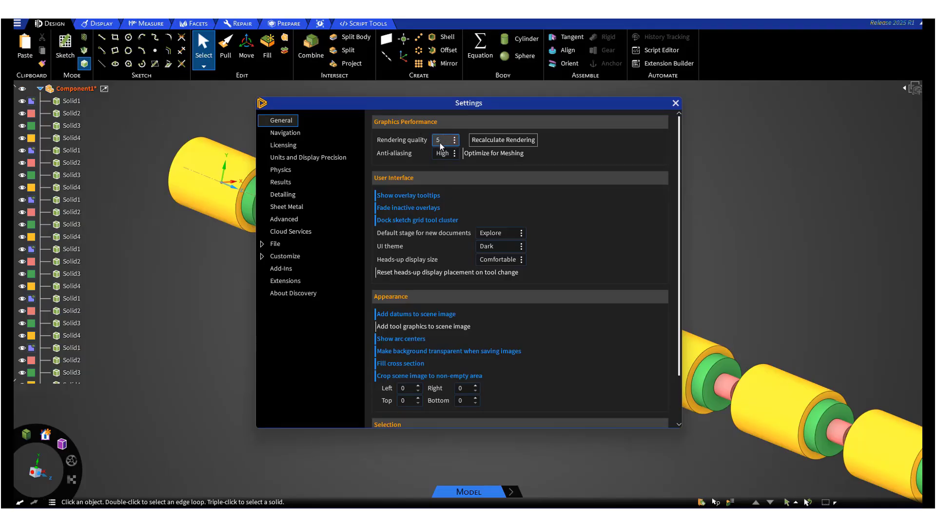
drag(427, 109, 626, 120)
scroll(254, 190, up, 5)
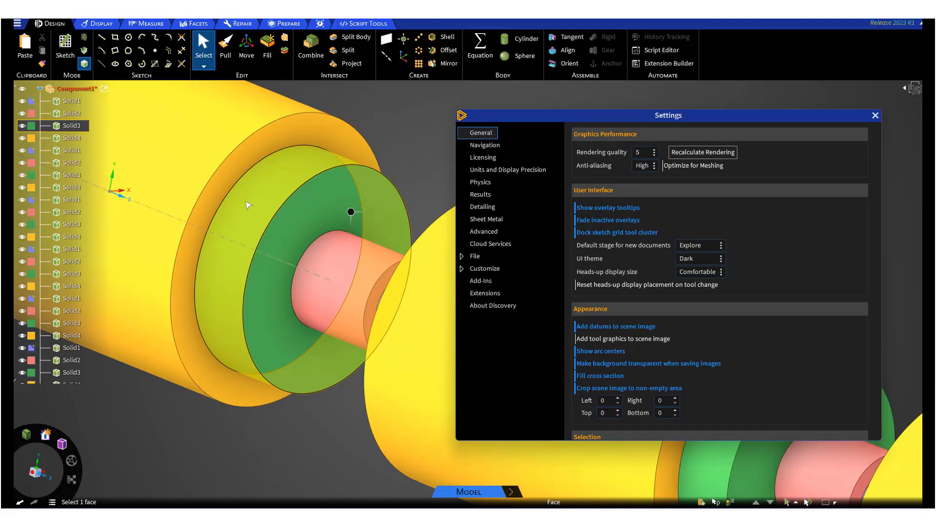
scroll(247, 202, up, 2)
mouse_move(248, 205)
middle_down()
mouse_move(277, 213)
mouse_move(257, 212)
middle_up()
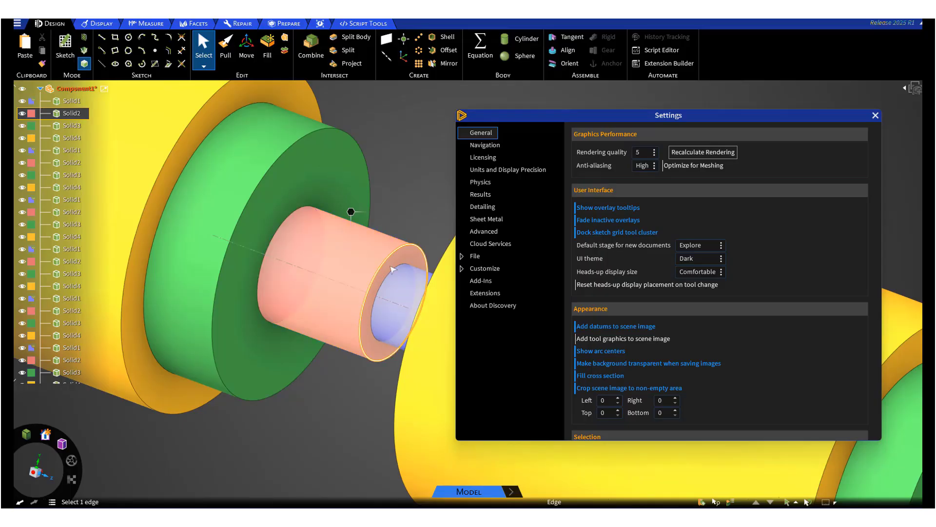
- Set the rendering quality to 2 and inspect the circular end edge of the pink cylinder
click(654, 152)
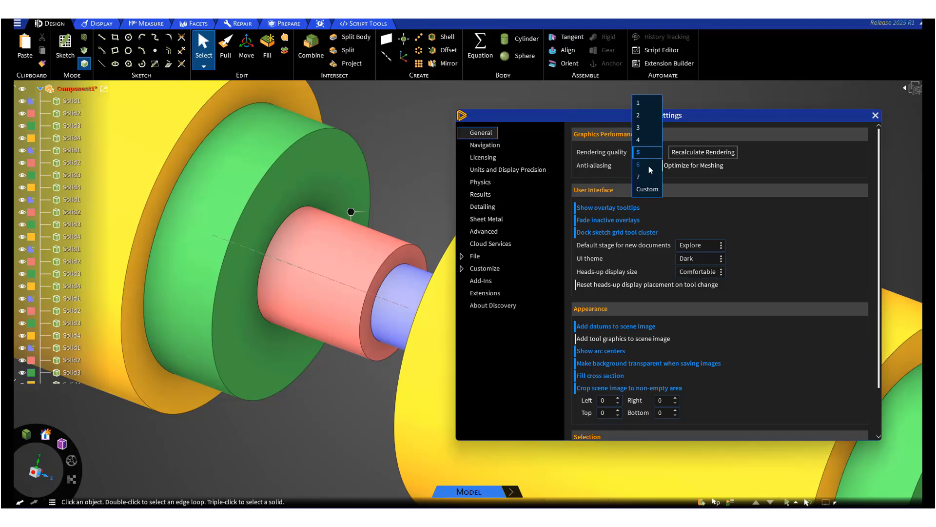
click(643, 119)
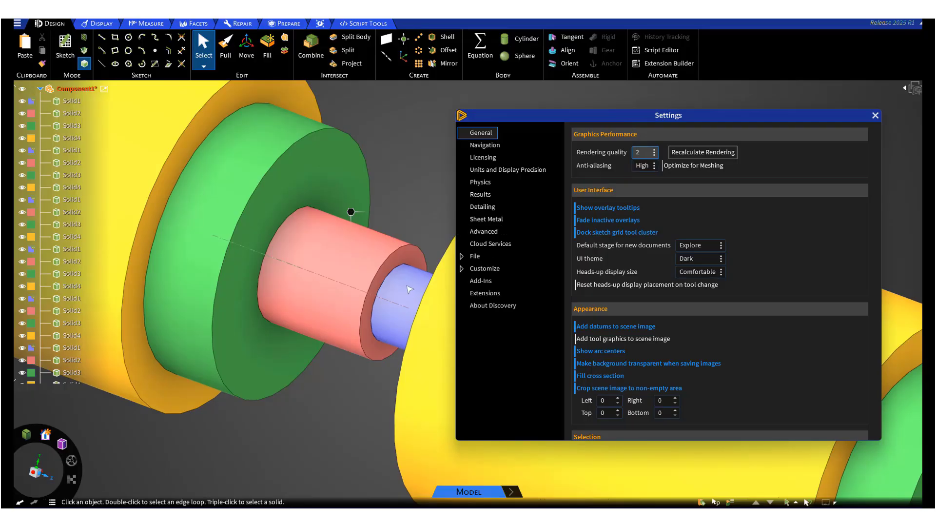
scroll(380, 288, up, 5)
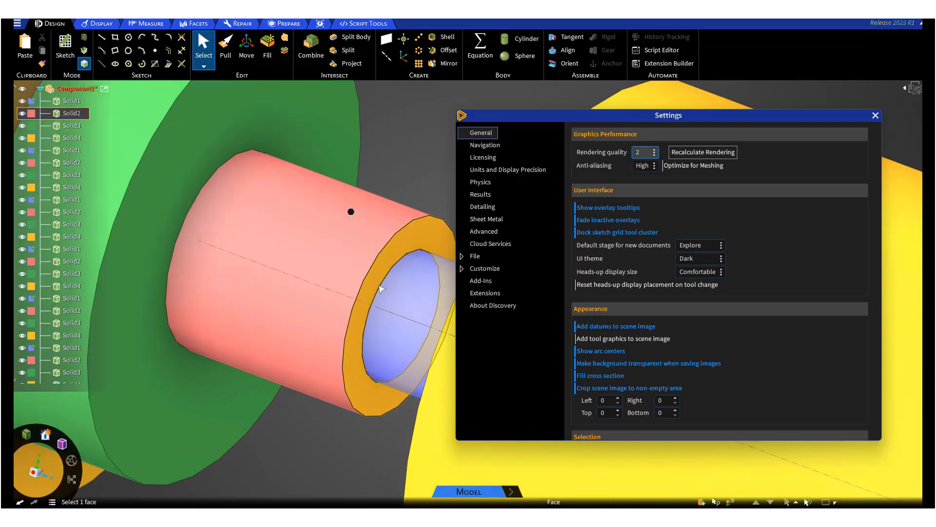
scroll(381, 288, up, 2)
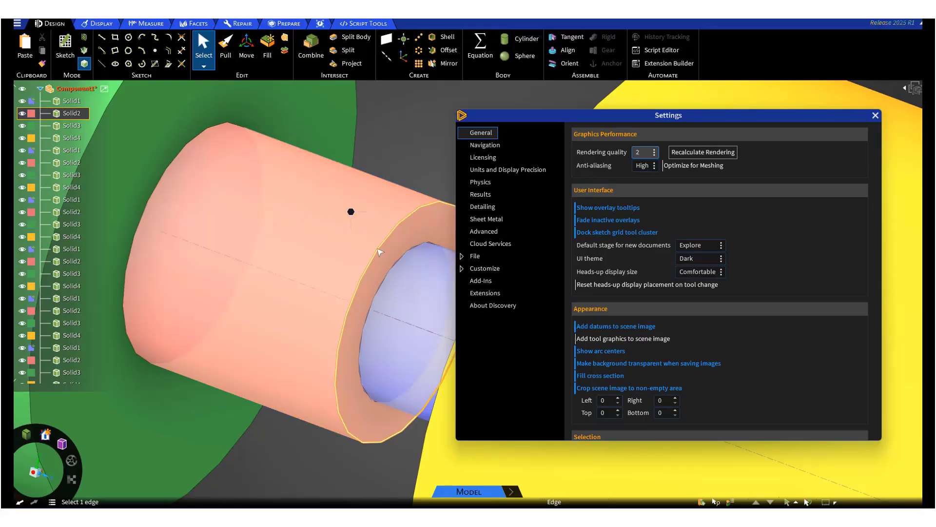
click(383, 257)
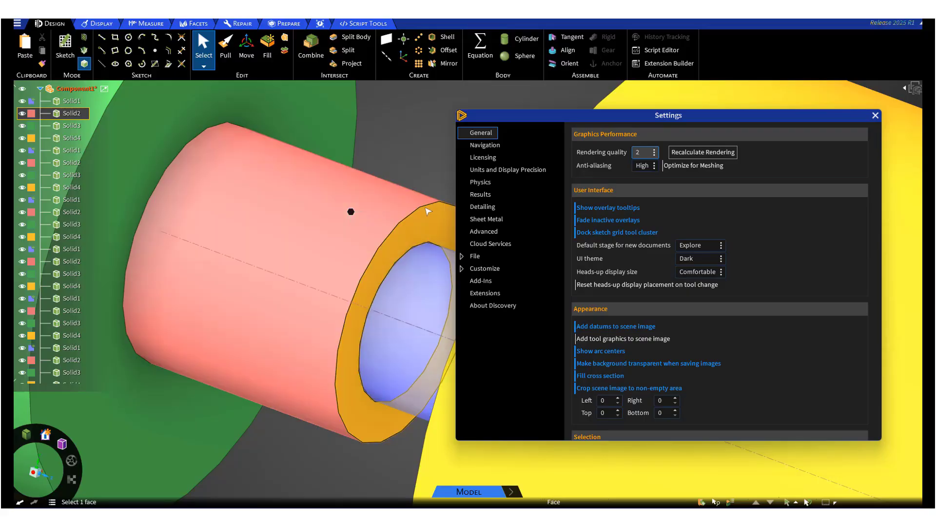
- Set the rendering quality to 1 and close the settings
click(655, 153)
click(644, 145)
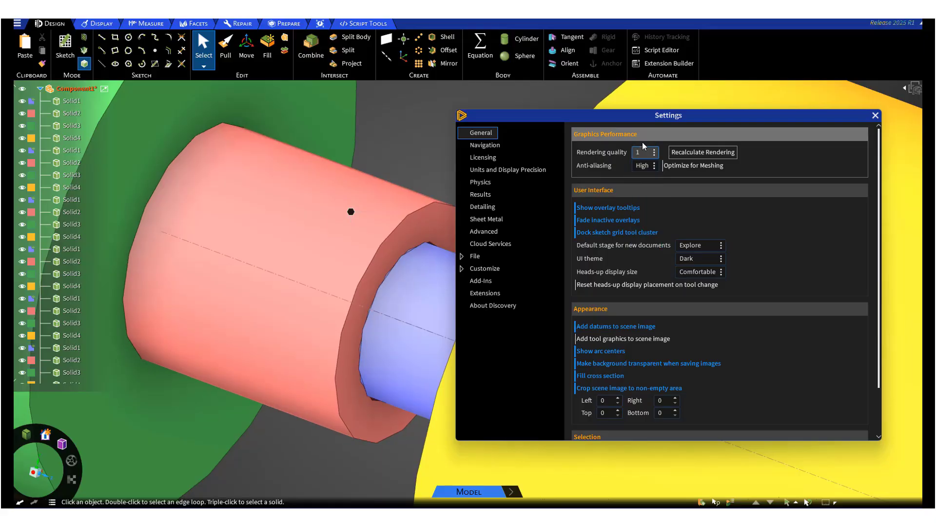
drag(591, 120, 555, 117)
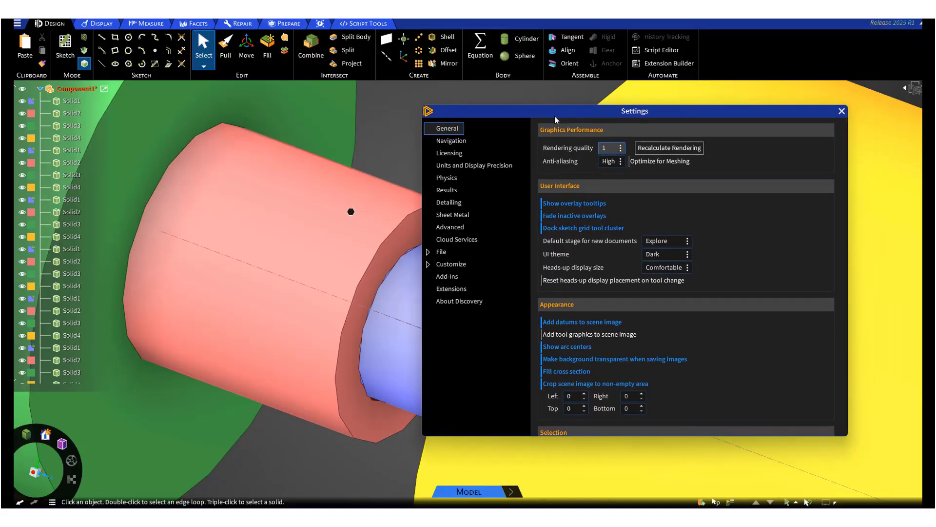
click(622, 148)
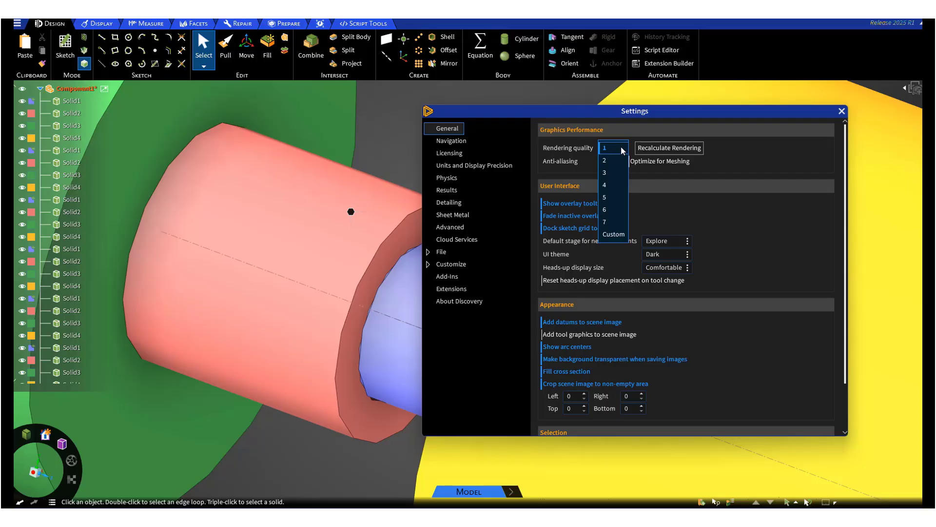
click(621, 147)
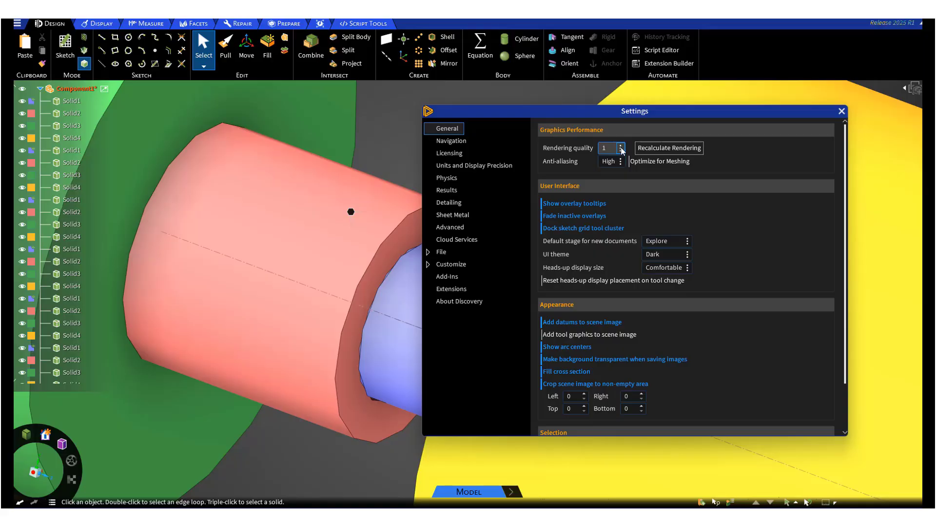
click(842, 112)
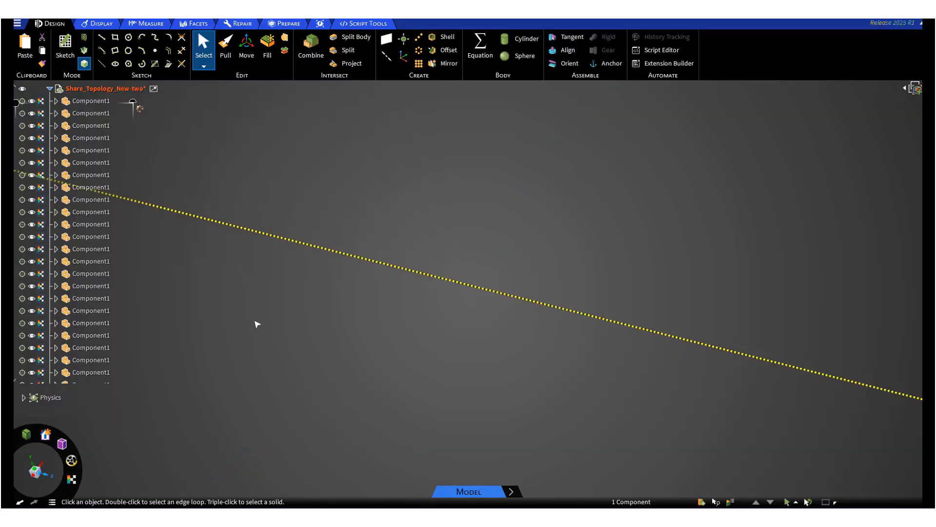
- Inspect the circular edges of the nested cylinders in the Share_Topology_New-two assembly
scroll(348, 253, up, 10)
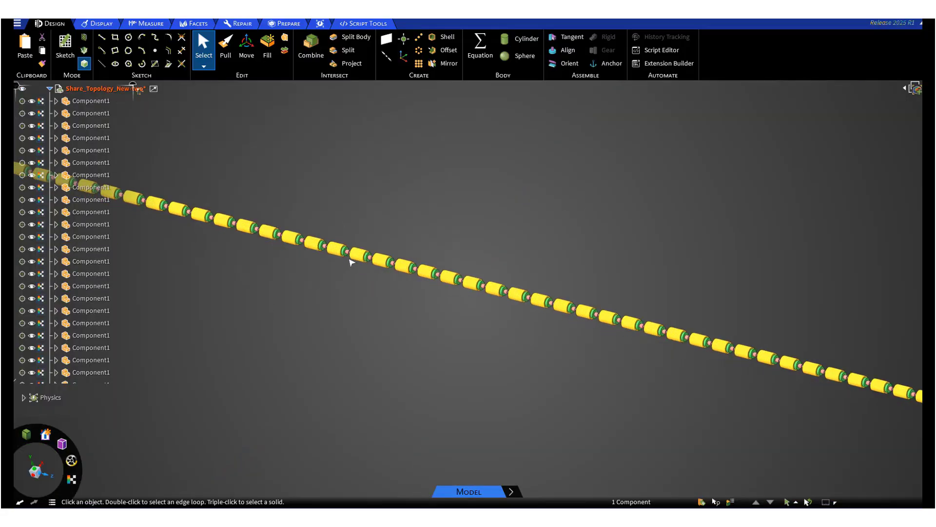
scroll(441, 261, up, 6)
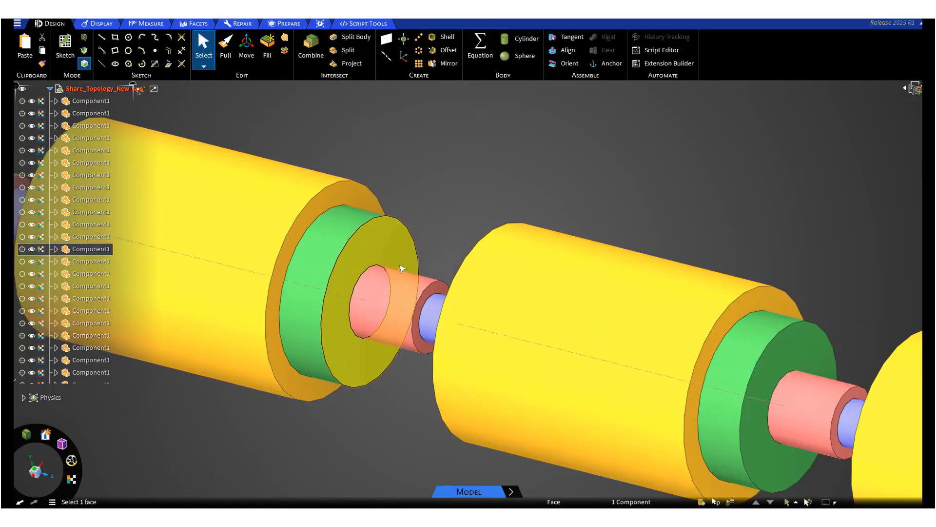
scroll(403, 268, up, 3)
scroll(420, 316, up, 2)
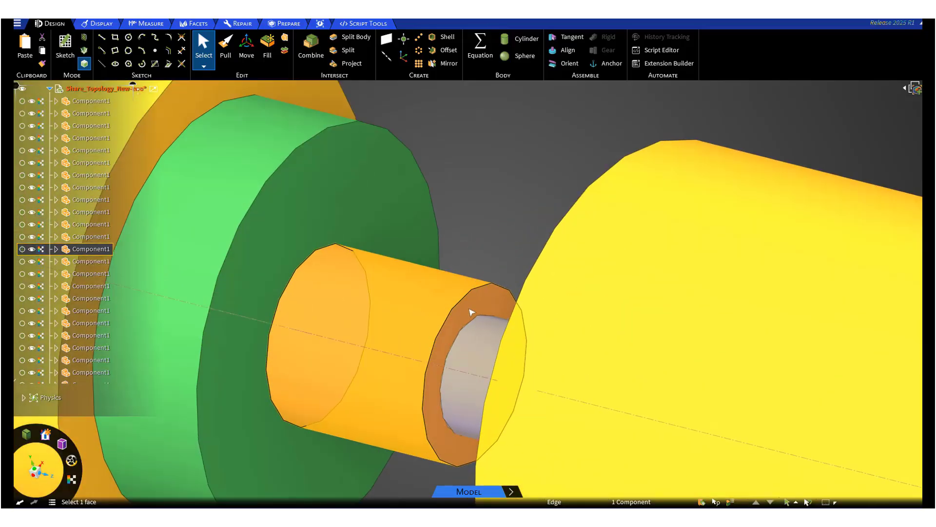
click(444, 312)
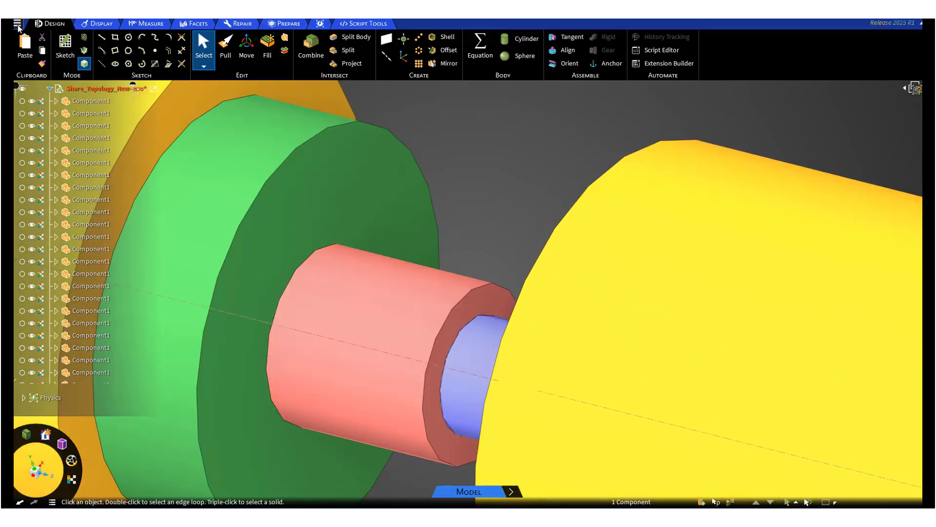
- Check the rendering quality setting with the large assembly open, close the settings, and view the long chain of components
click(17, 23)
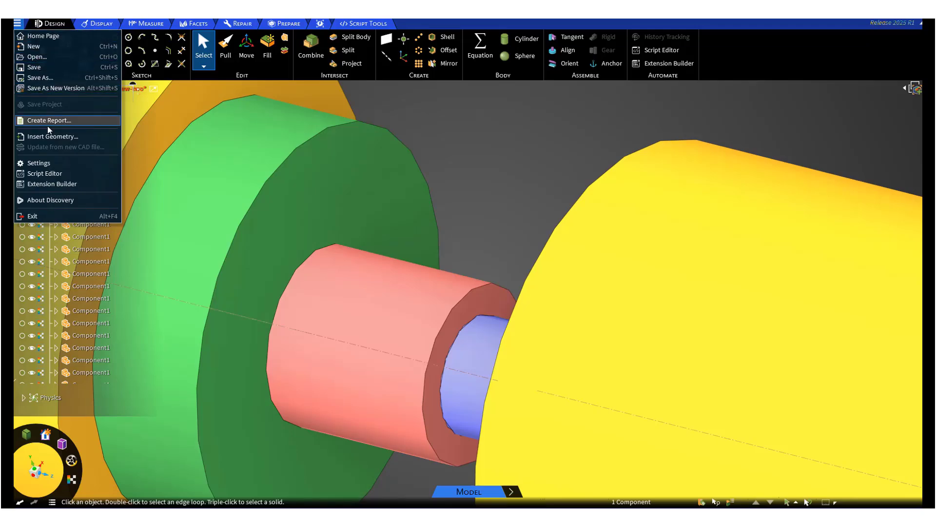
click(50, 162)
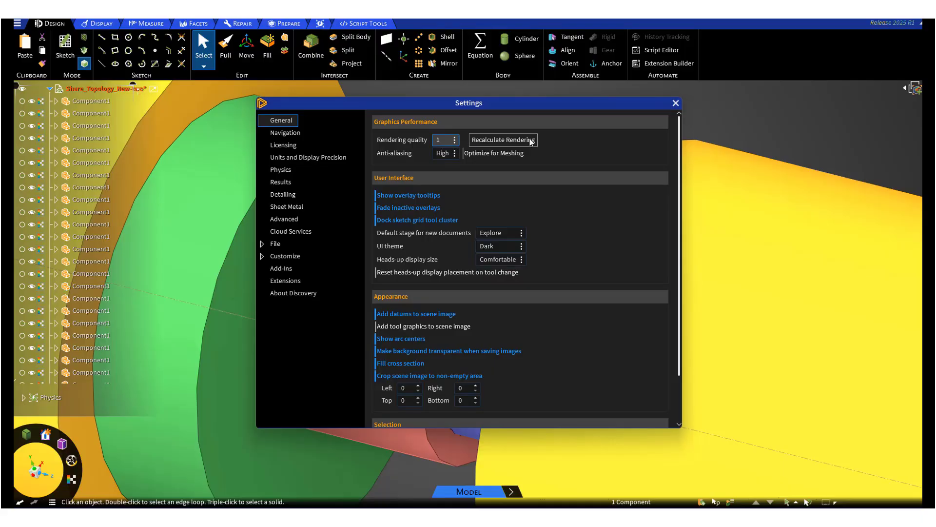
click(675, 104)
click(415, 158)
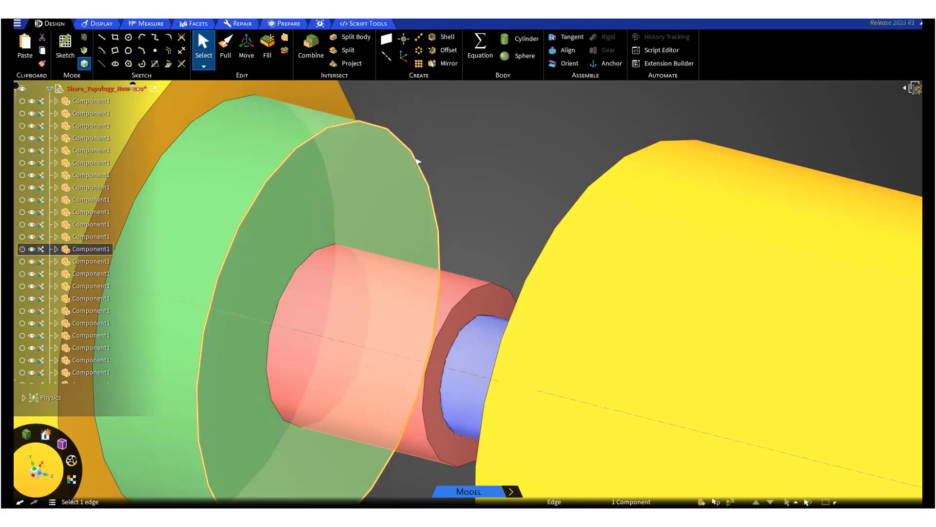
scroll(417, 161, down, 5)
scroll(417, 161, down, 10)
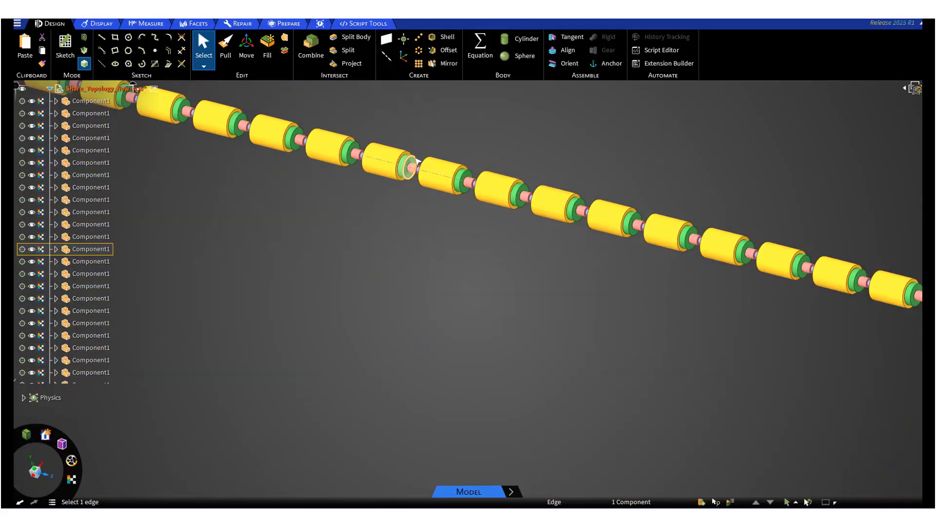
scroll(418, 162, down, 6)
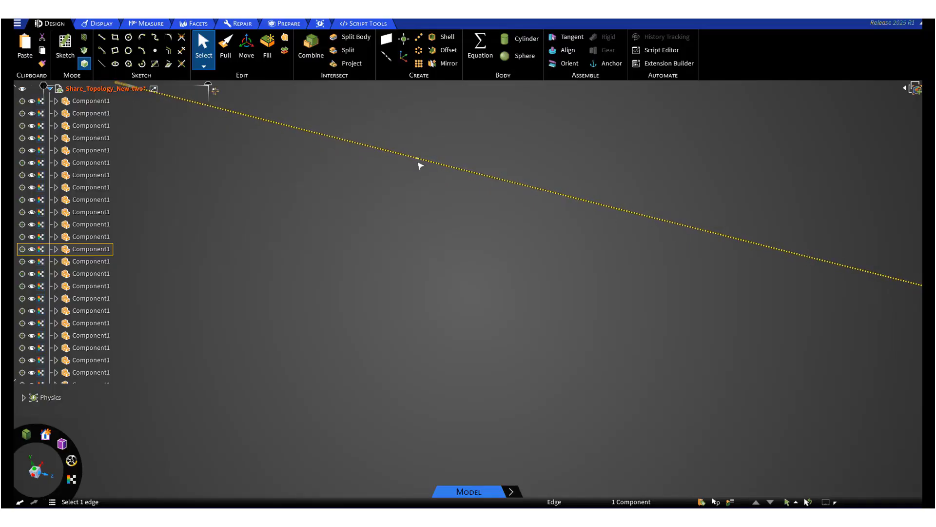
- Share the topology of all components in the Share_Topology_New-two assembly and read the message log
ctrl+middle_drag(418, 163, 391, 244)
scroll(391, 245, down, 5)
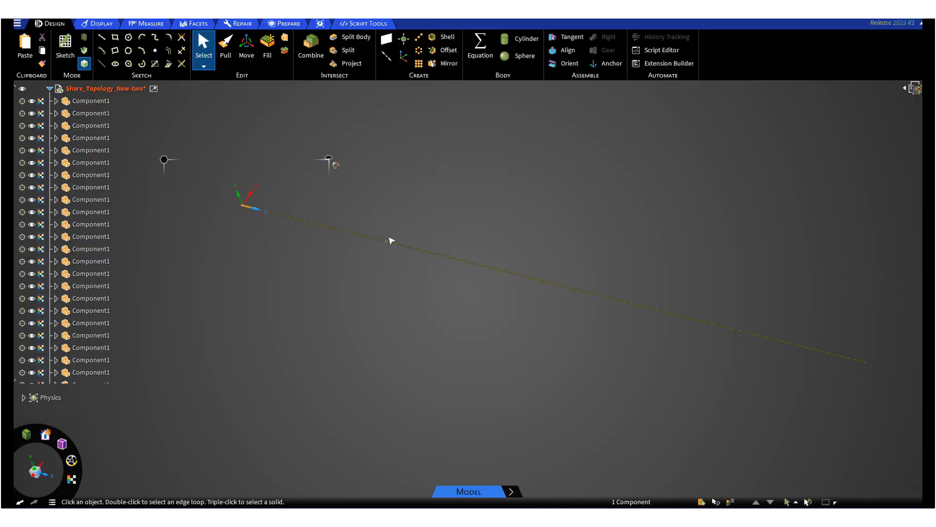
scroll(378, 274, up, 5)
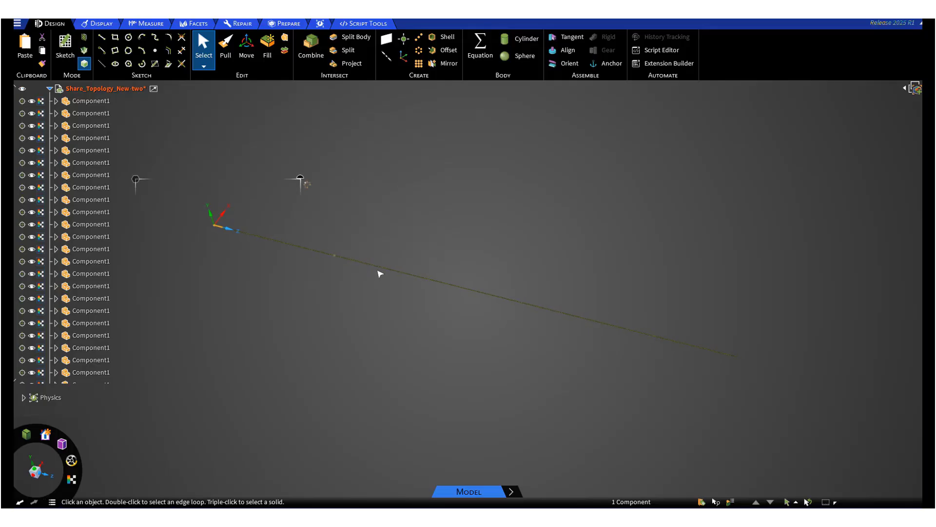
scroll(379, 274, up, 8)
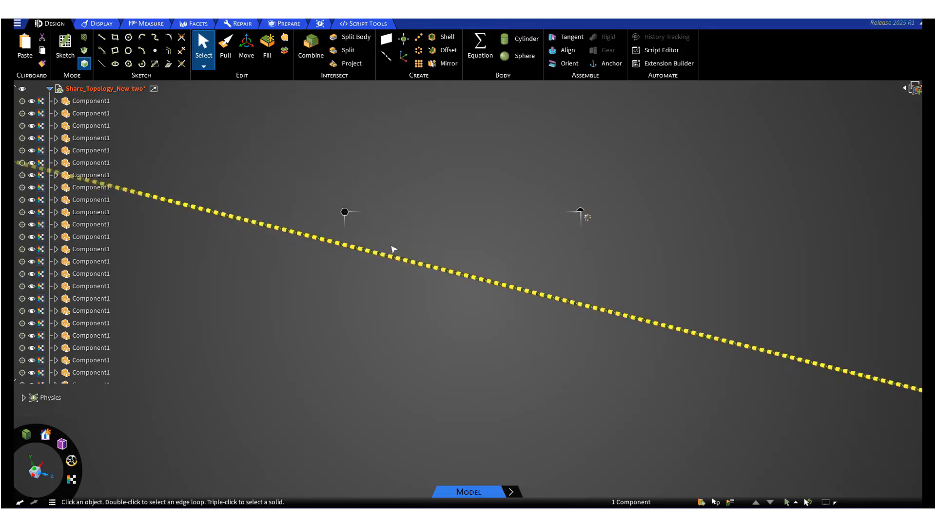
scroll(394, 249, up, 2)
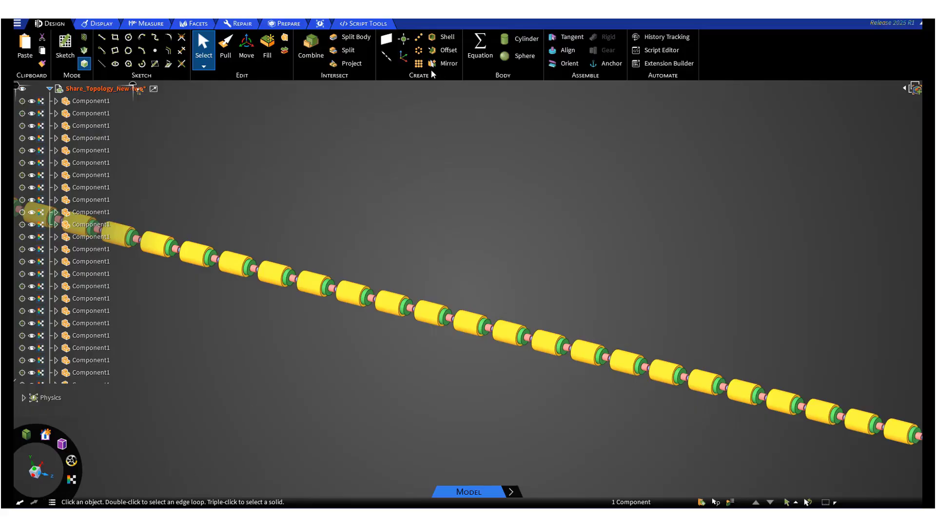
click(244, 24)
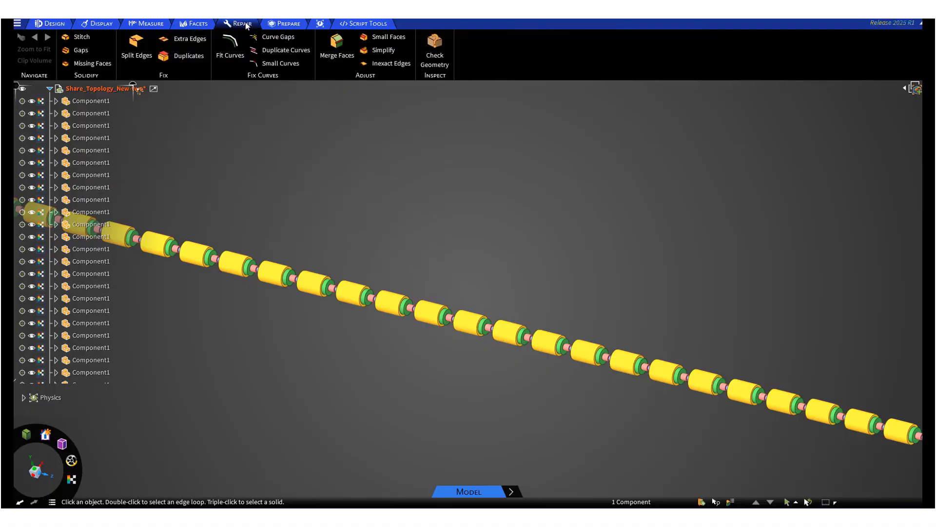
click(280, 24)
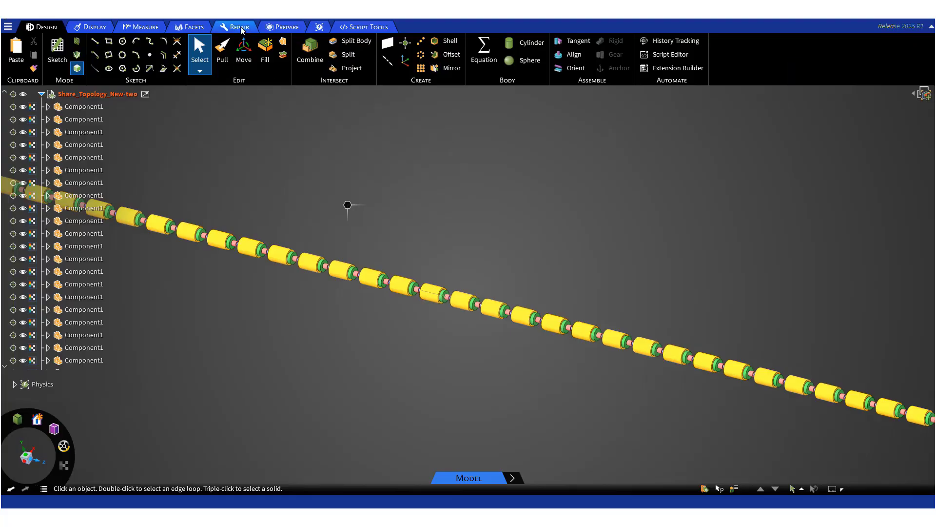
click(274, 28)
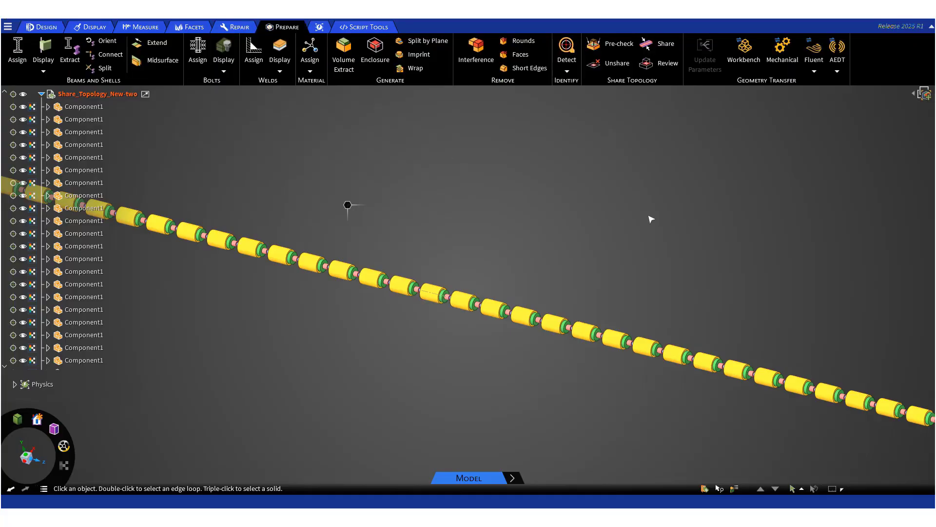
click(664, 44)
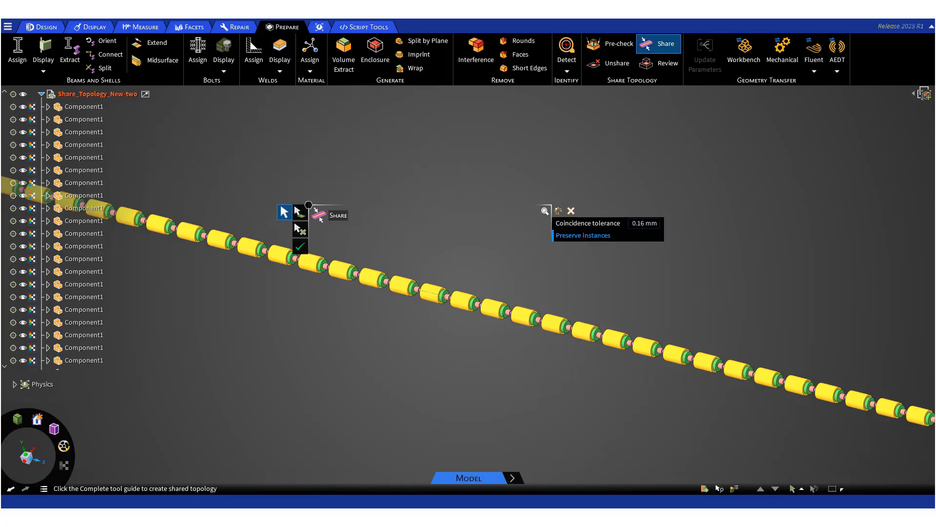
click(299, 249)
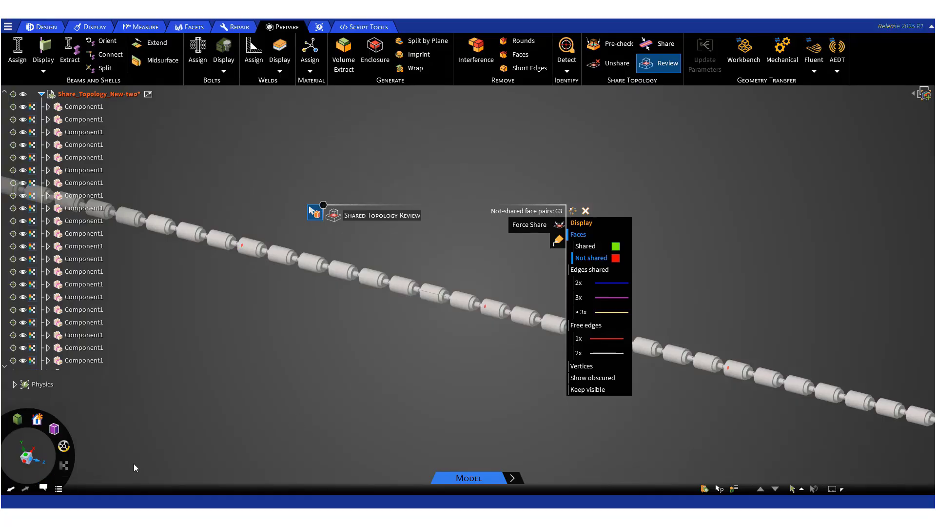
click(41, 488)
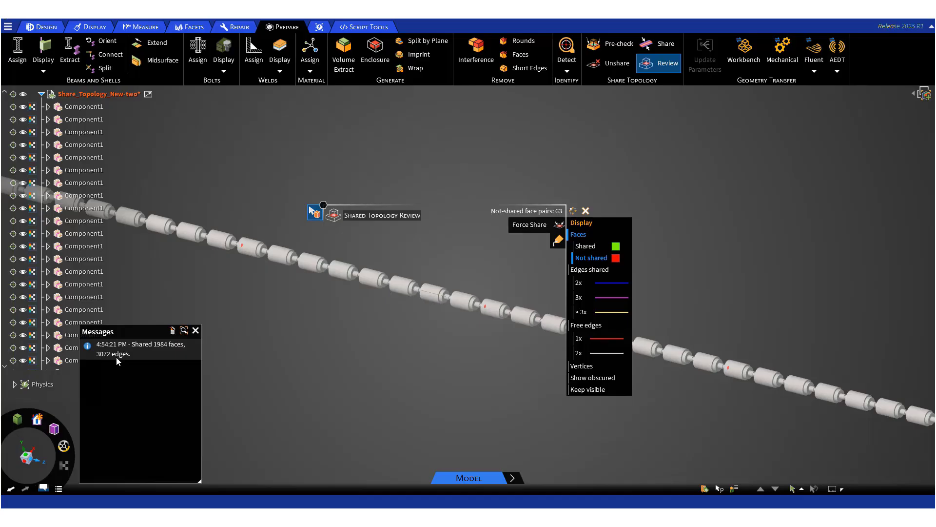
click(196, 330)
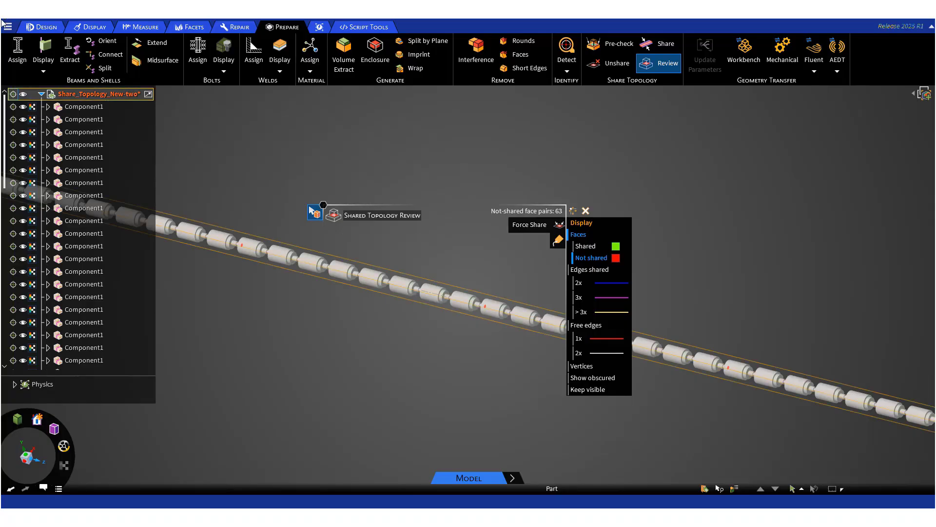
- Examine the shared faces and edges along the component chain and unshare them all
click(607, 63)
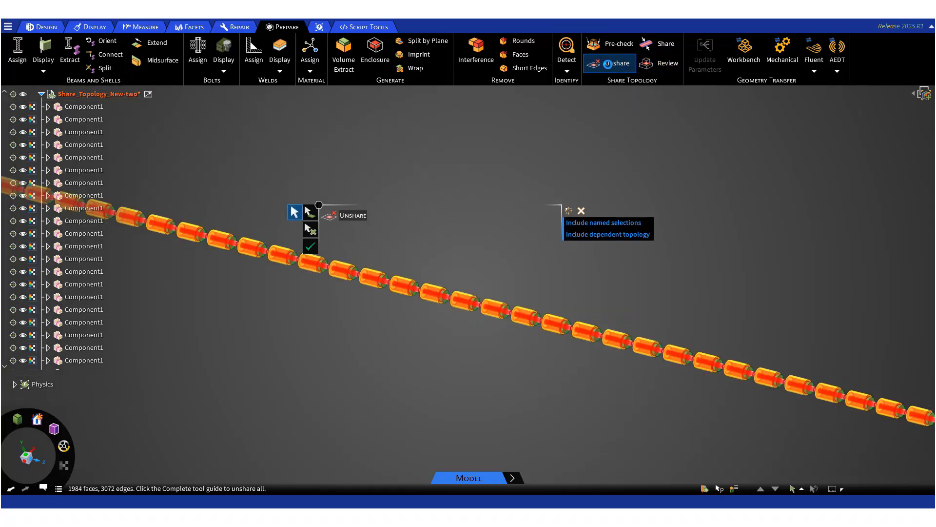
scroll(324, 277, up, 10)
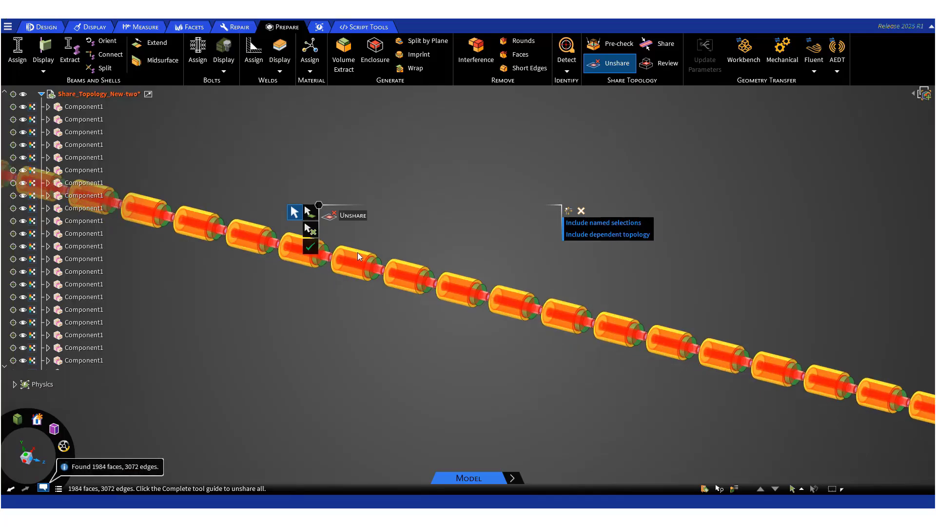
scroll(391, 288, up, 6)
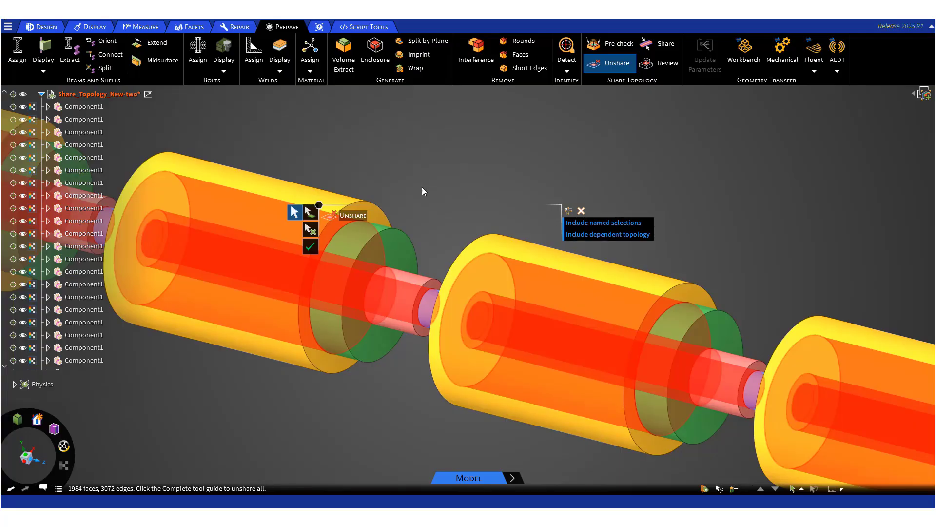
middle_drag(422, 186, 410, 220)
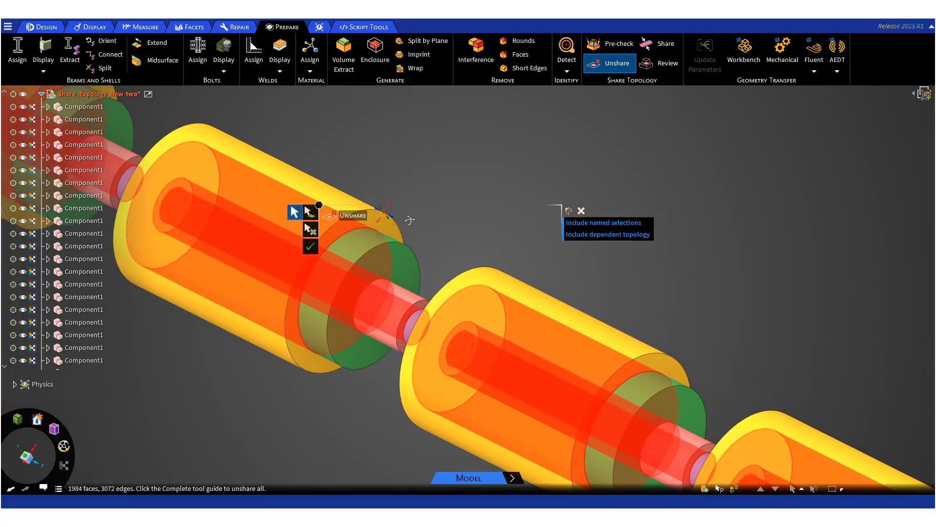
click(309, 249)
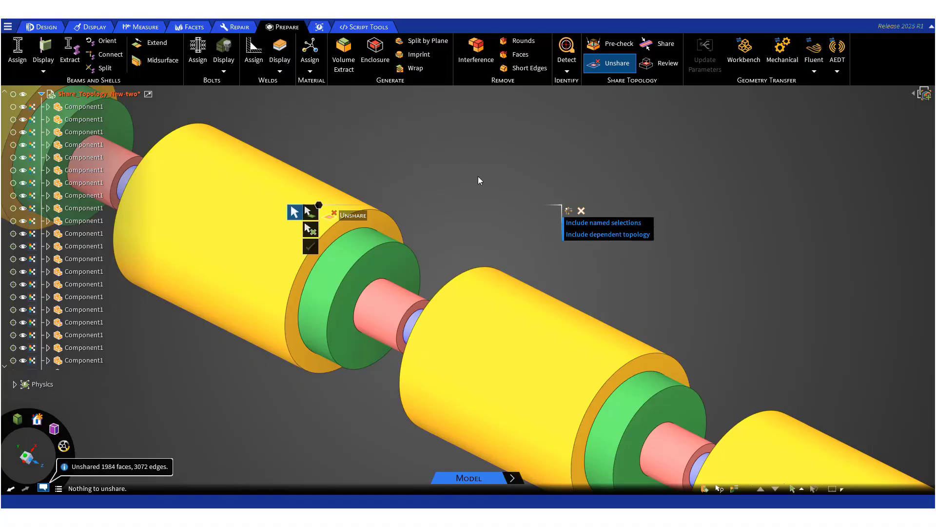
key(Escape)
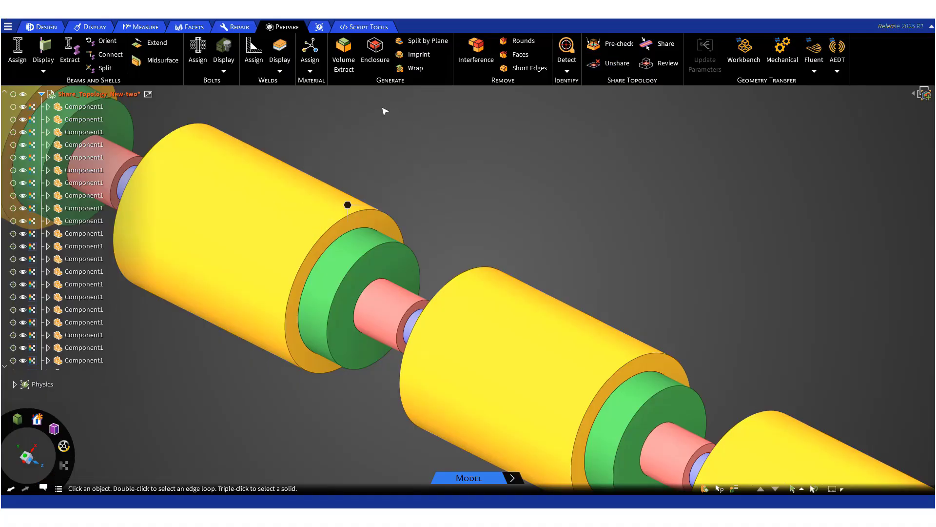
- Set the rendering quality to 5 and inspect the circular end edge of a pink cylinder in the chain
click(8, 26)
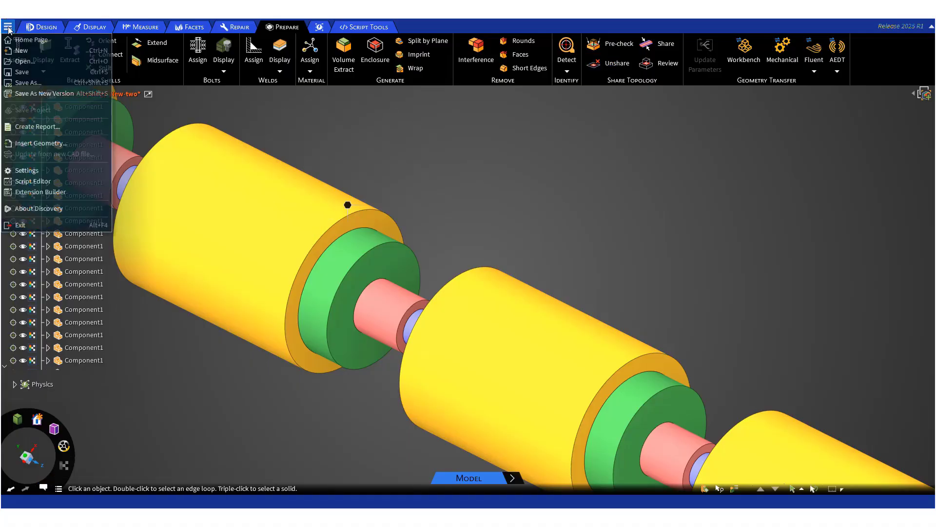
click(40, 169)
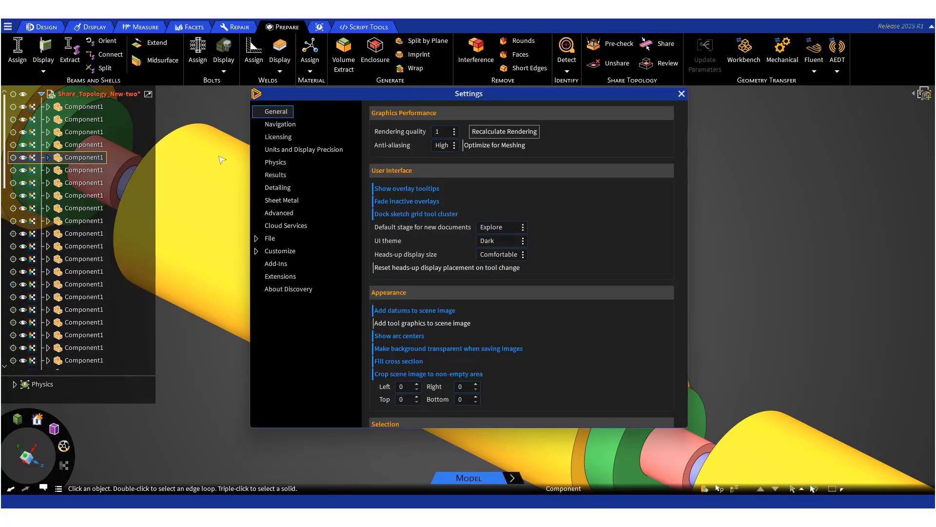
click(454, 132)
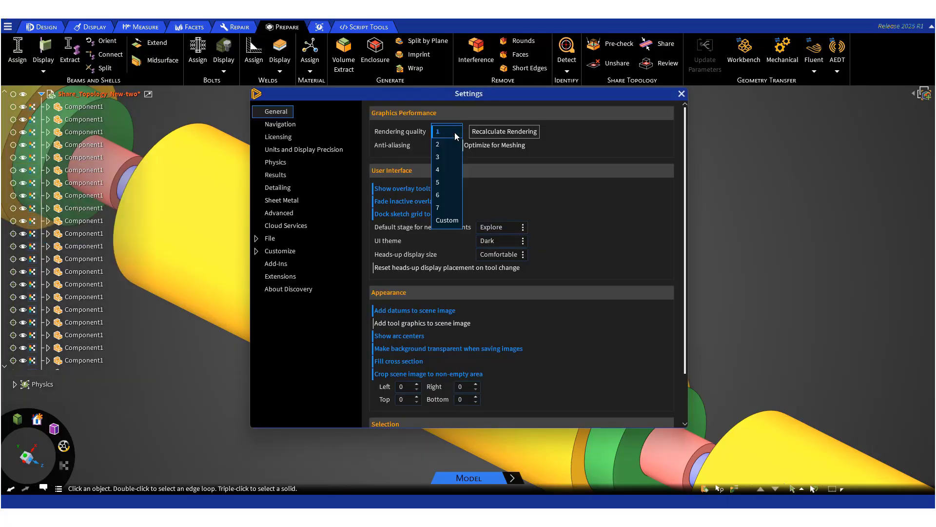
click(447, 182)
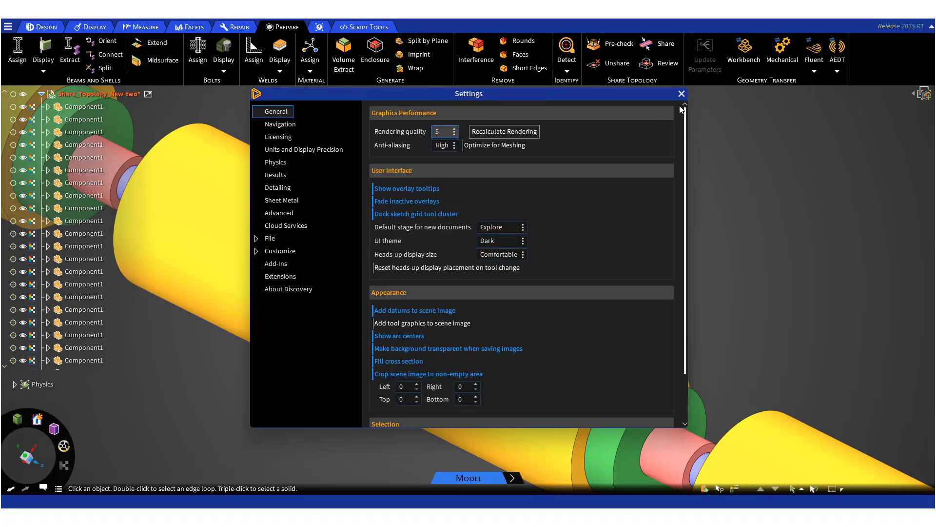
click(681, 93)
click(400, 333)
scroll(401, 333, up, 5)
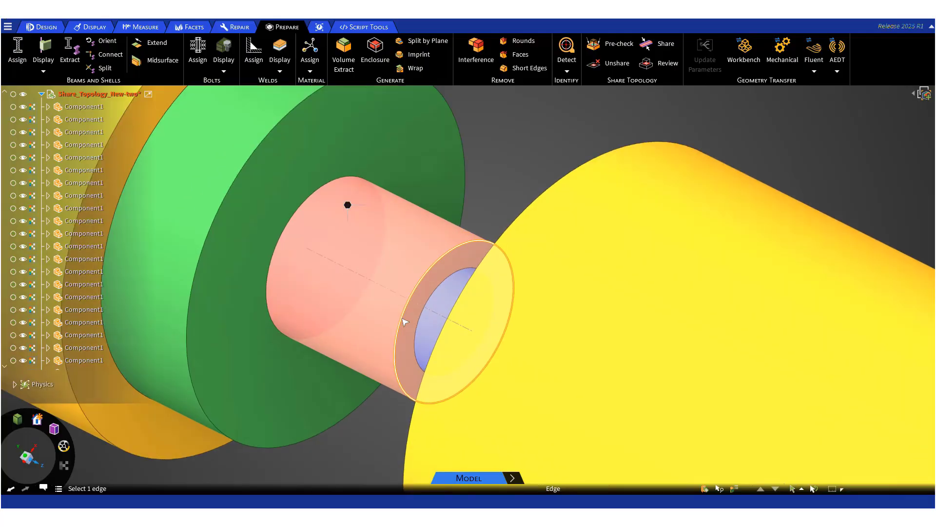
click(344, 275)
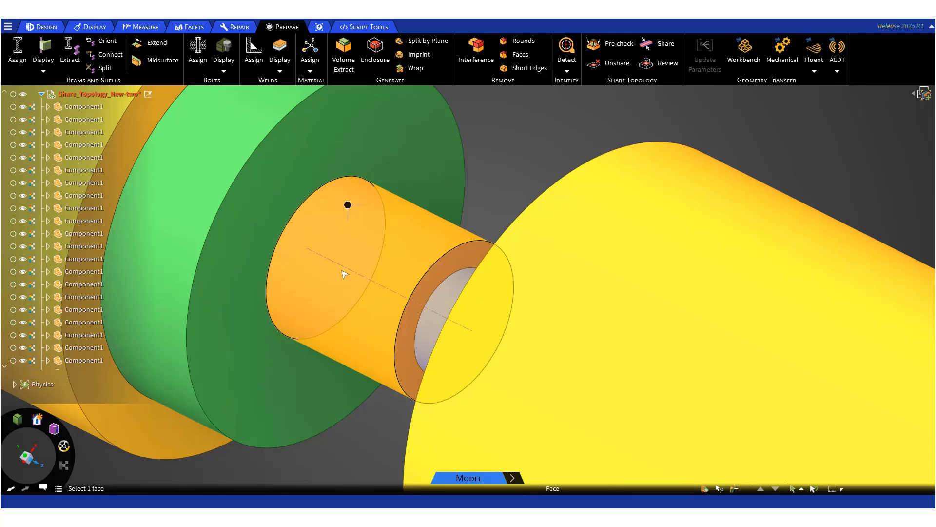
scroll(344, 275, down, 8)
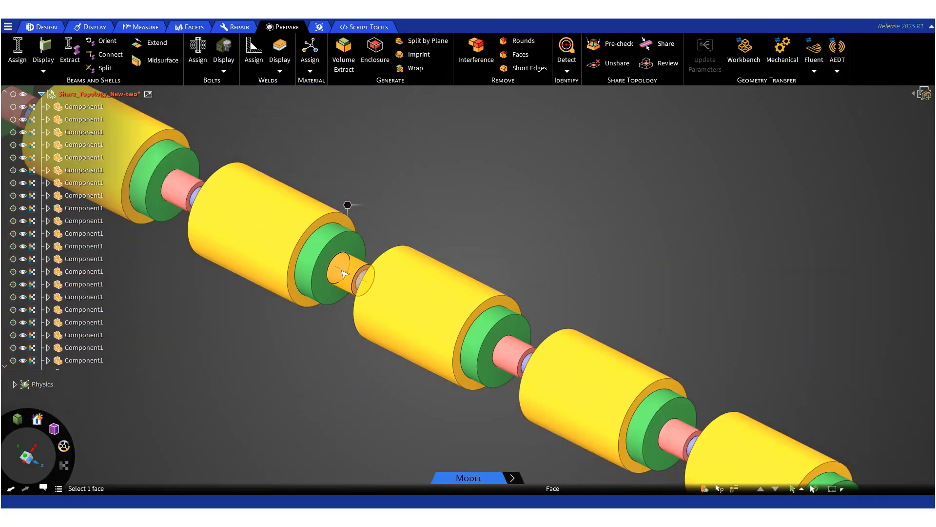
scroll(344, 275, down, 2)
click(521, 176)
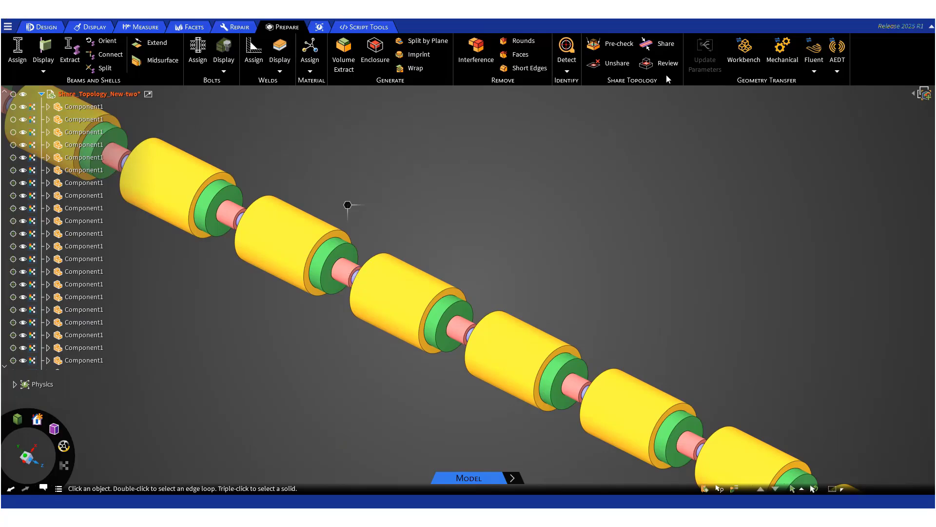
- Repeat the Share operation on all components at the new rendering quality and read the message log
click(669, 46)
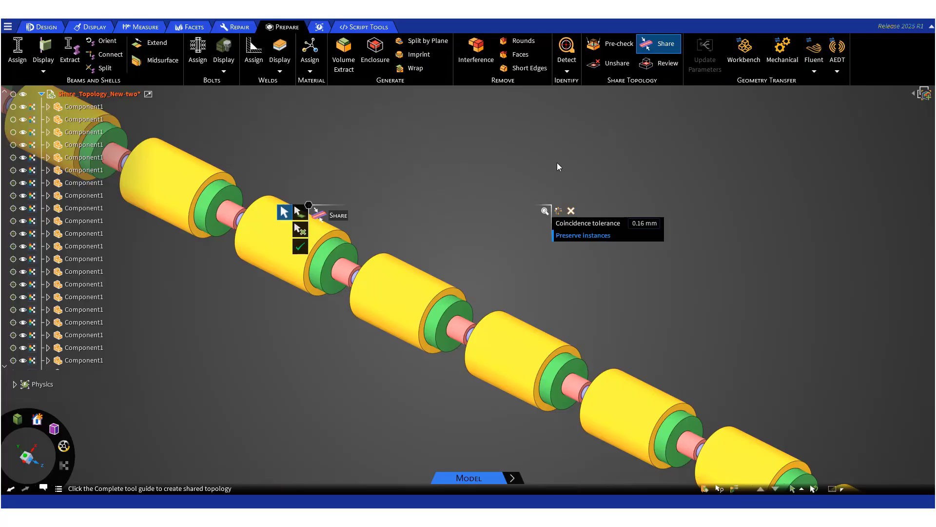
click(300, 248)
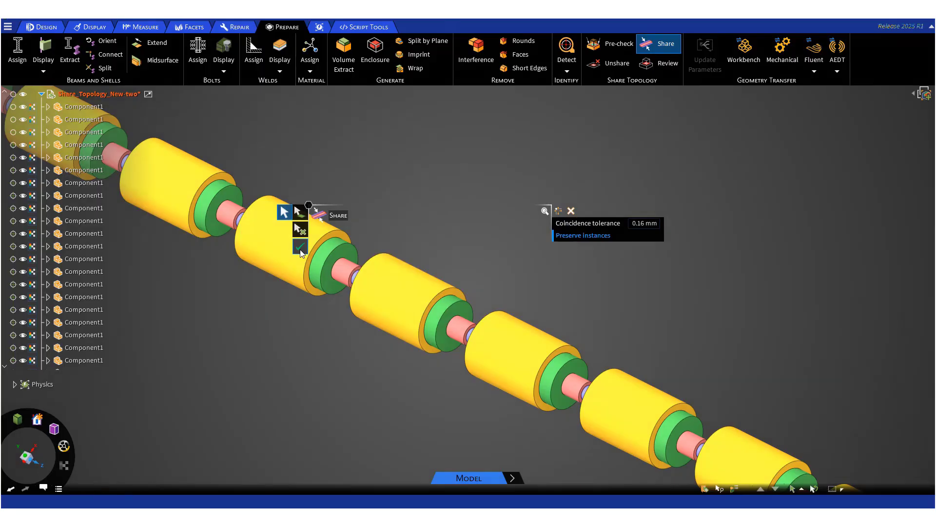
click(300, 251)
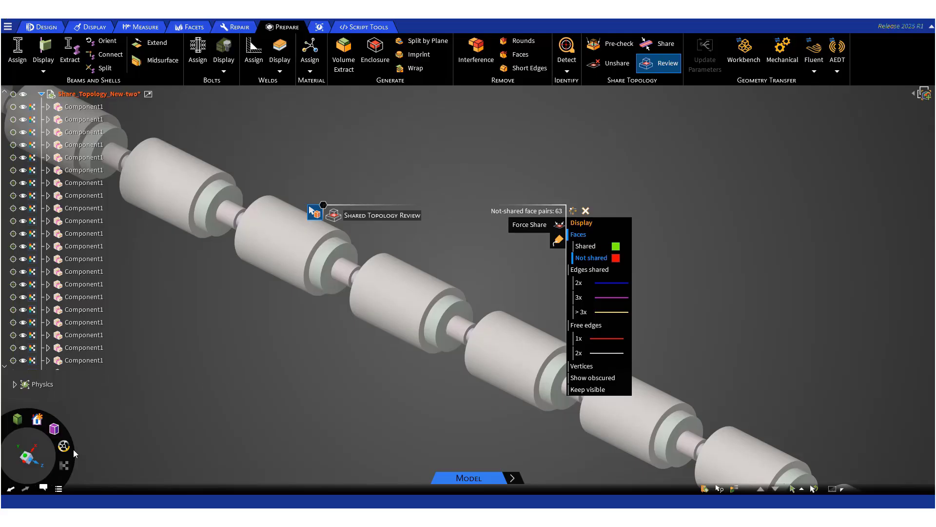
click(46, 487)
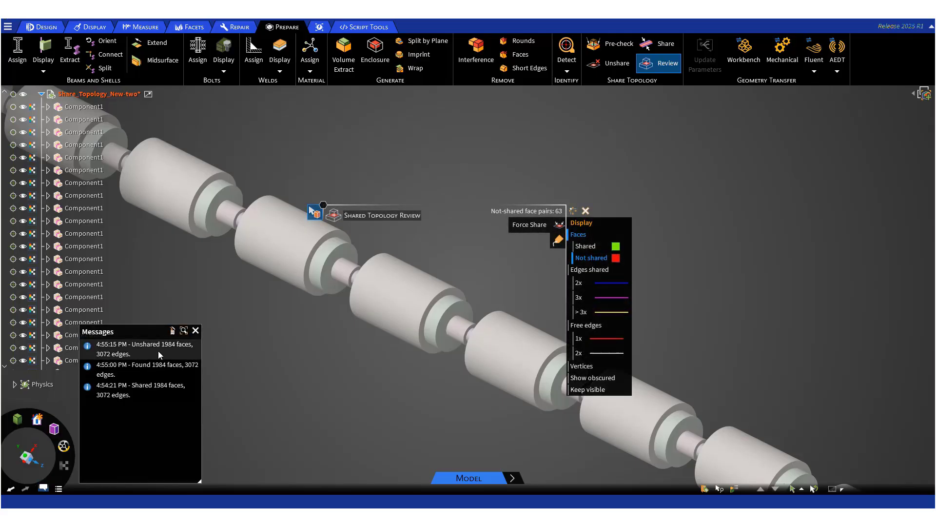
click(195, 330)
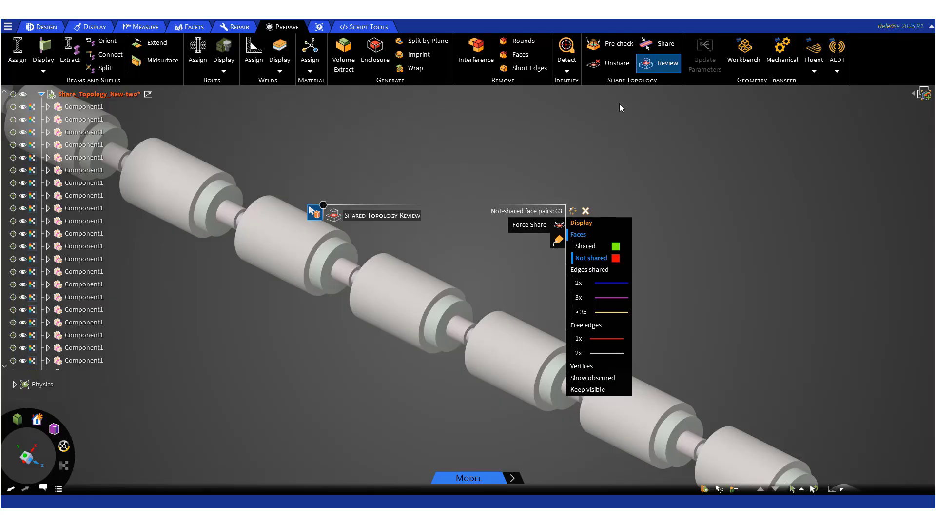
- Unshare all shared faces and edges of the assembly and leave the Unshare tool
click(617, 65)
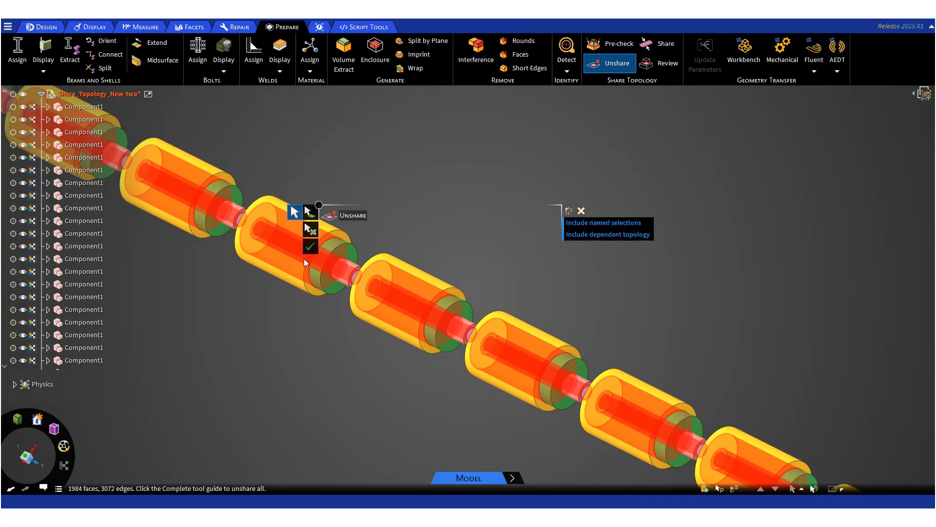
click(309, 247)
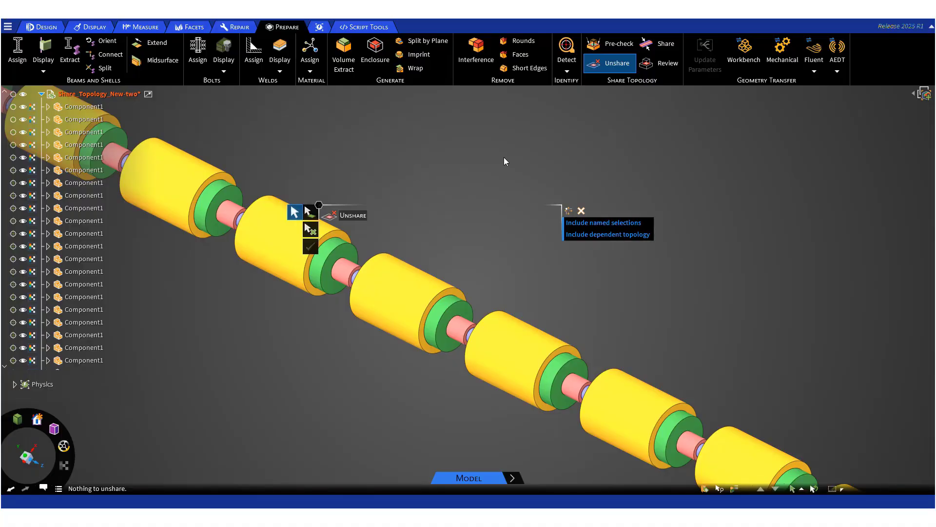
key(Escape)
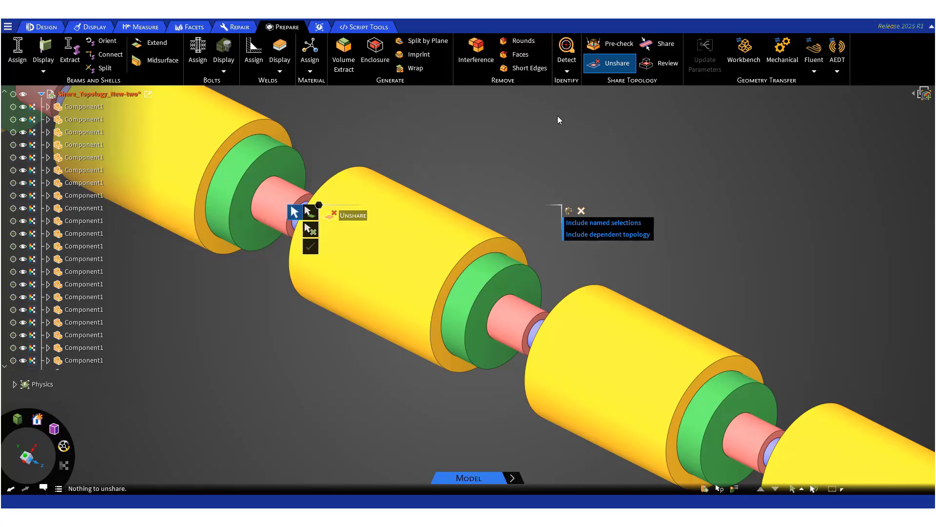
key(Escape)
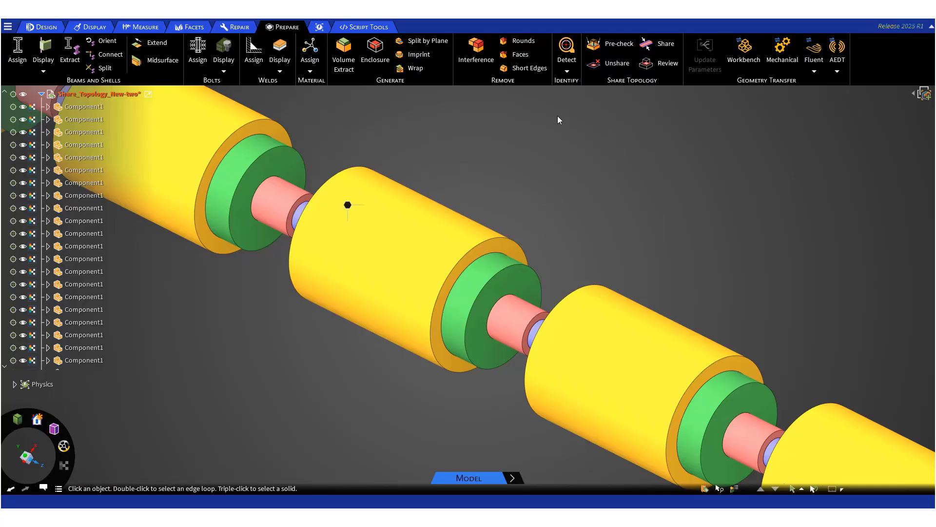
- Set the rendering quality to 1 and inspect the pink cylinder and its circular end edges in the chain
click(8, 26)
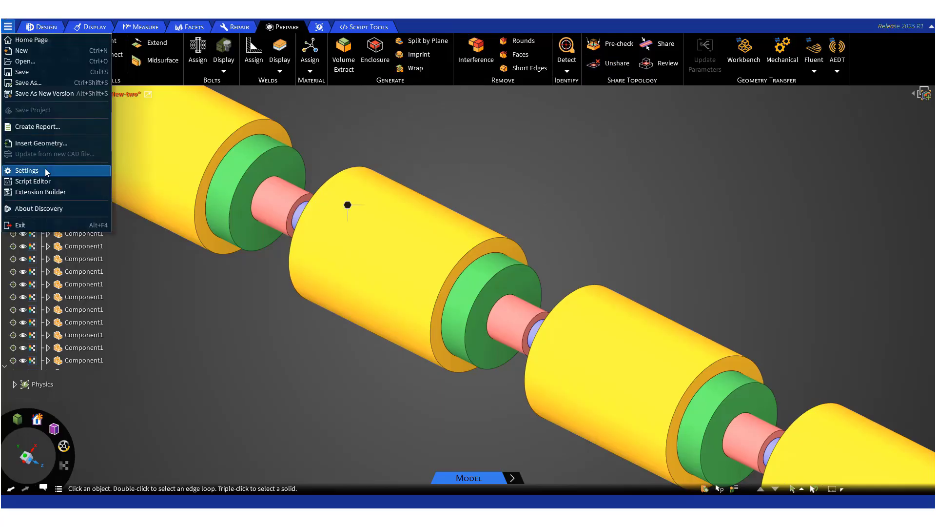
click(27, 170)
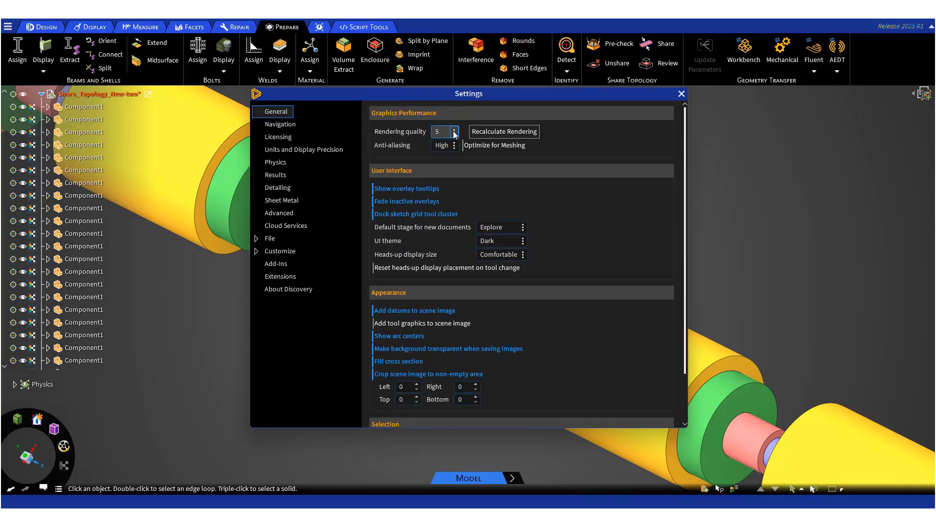
click(454, 132)
click(450, 156)
click(681, 93)
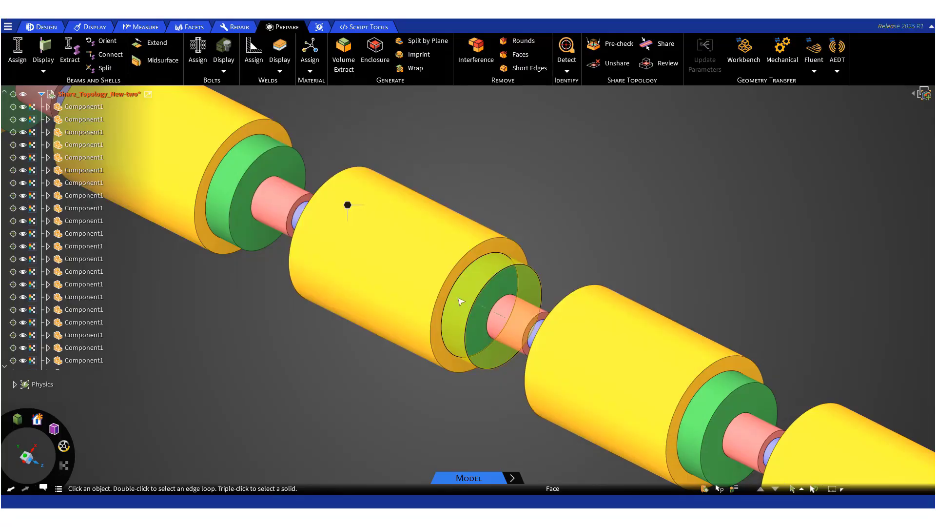
scroll(496, 330, up, 5)
scroll(496, 330, up, 3)
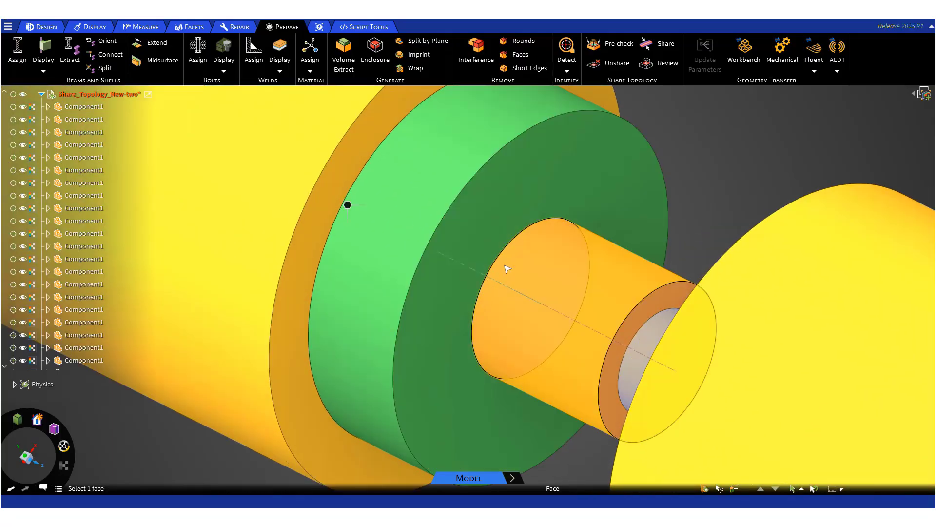
scroll(500, 304, down, 8)
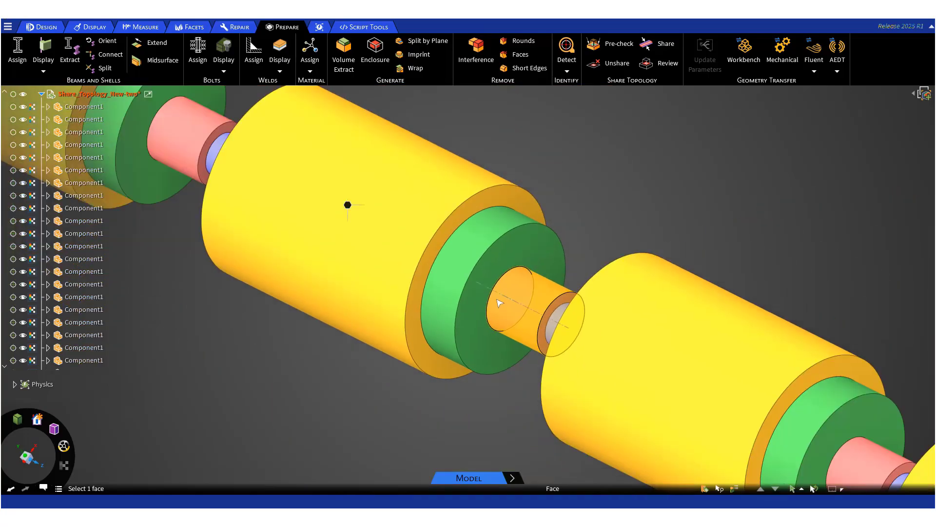
scroll(500, 303, down, 4)
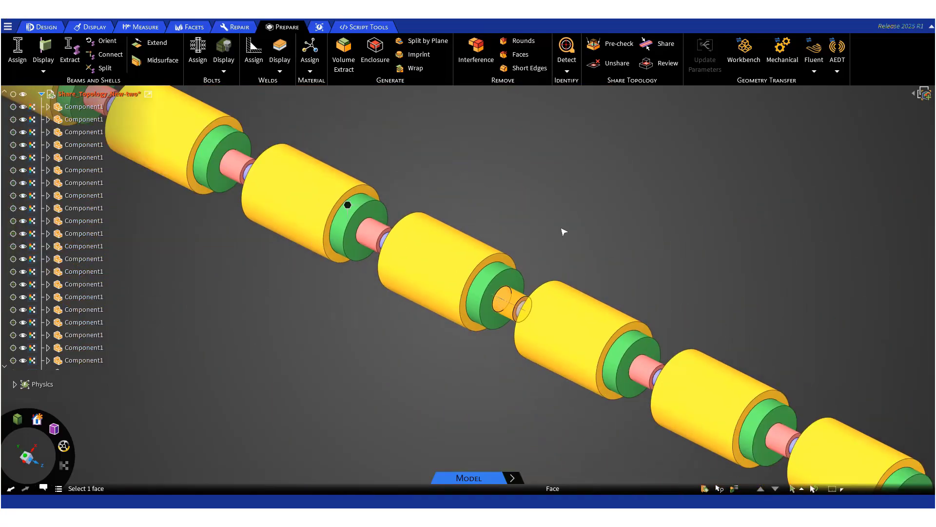
- Share the coincident topology of all components in the chain at the lowered rendering quality and leave the shared topology review
click(659, 46)
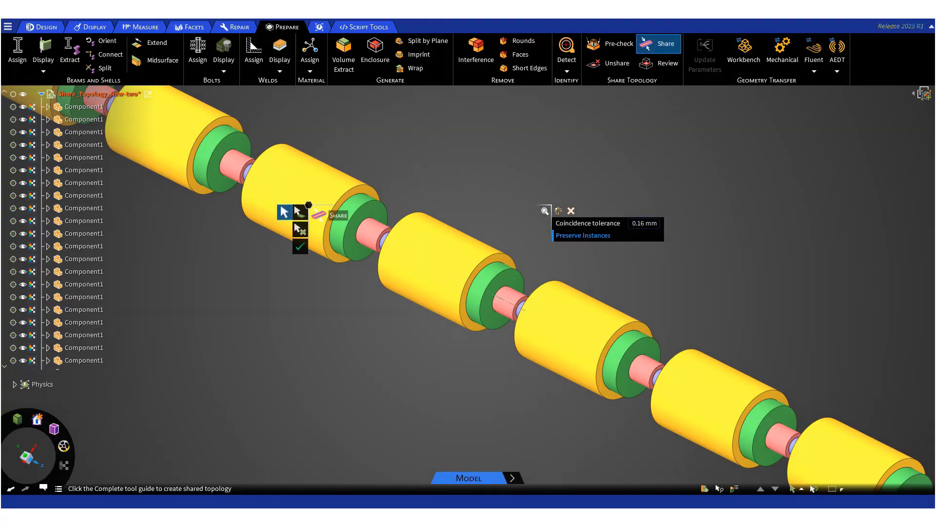
click(300, 249)
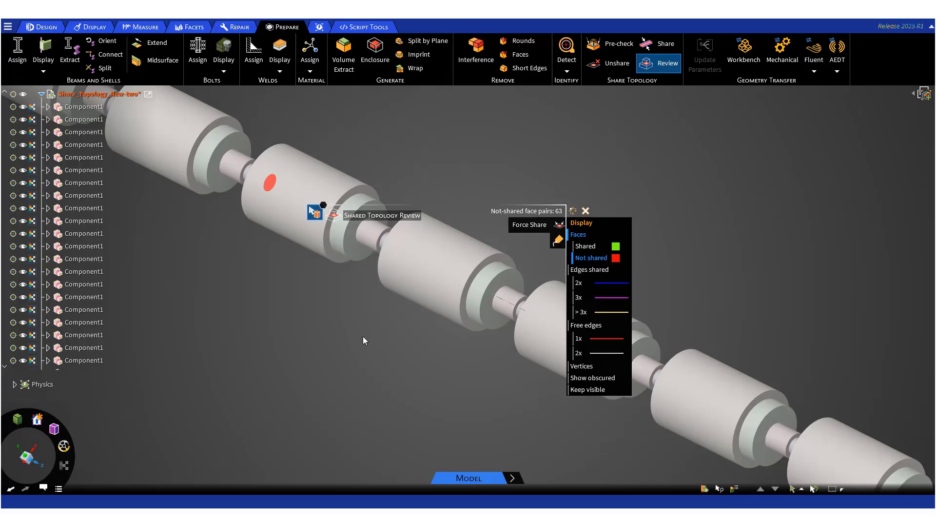
key(Escape)
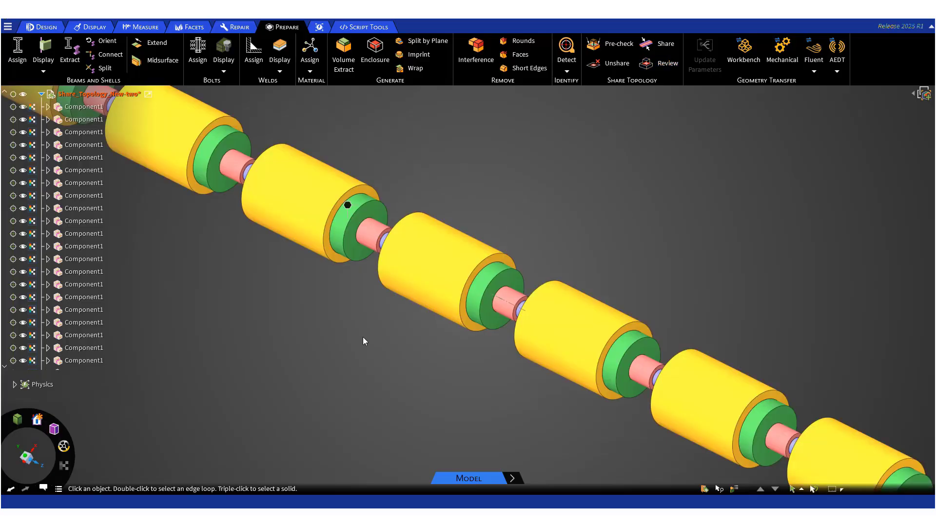
scroll(363, 340, down, 10)
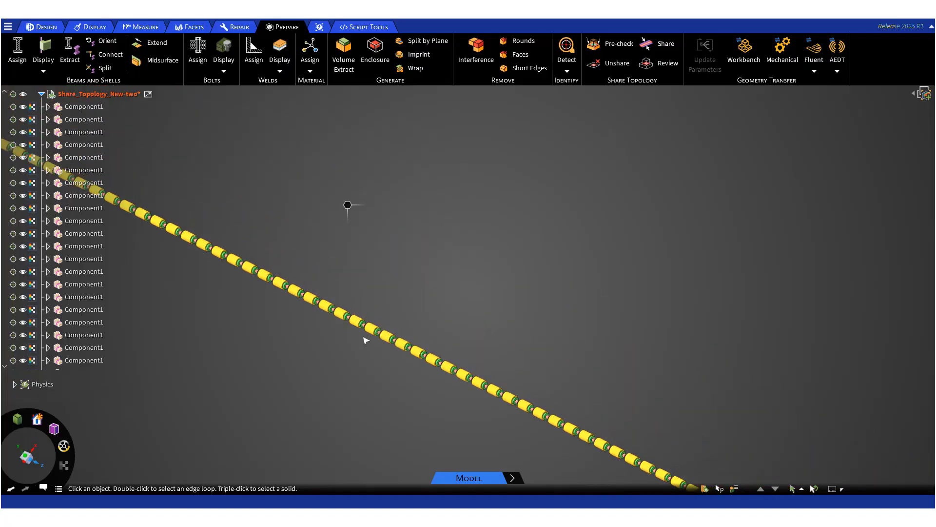
scroll(363, 337, down, 5)
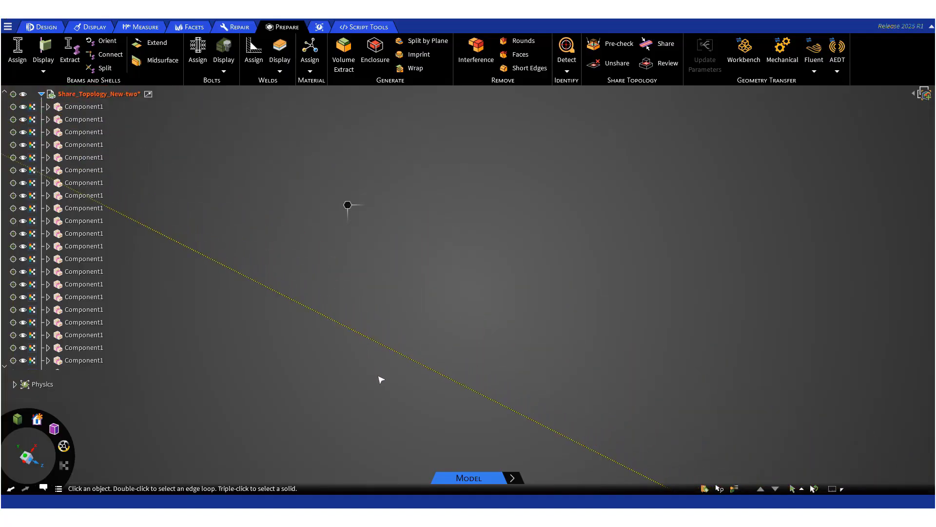
ctrl+middle_drag(399, 346, 446, 299)
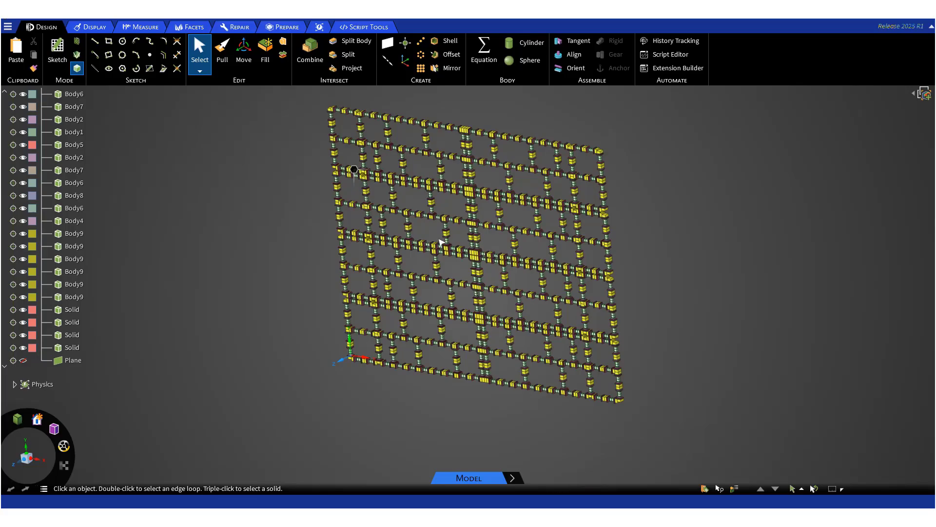
- Select all bodies of the grid model, from the first Body5 to the last Solid, to check their number, and clear the selection
scroll(445, 249, up, 5)
scroll(445, 251, up, 5)
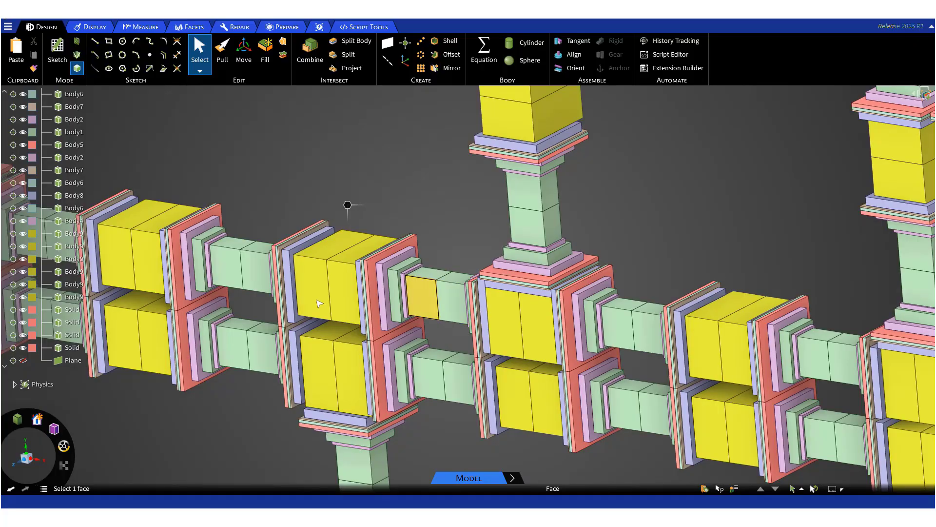
scroll(462, 323, down, 10)
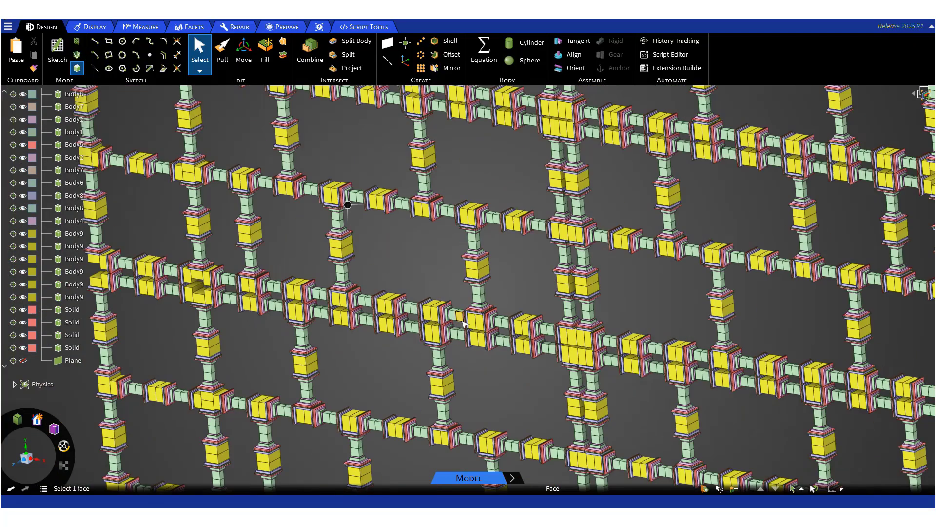
scroll(463, 322, down, 3)
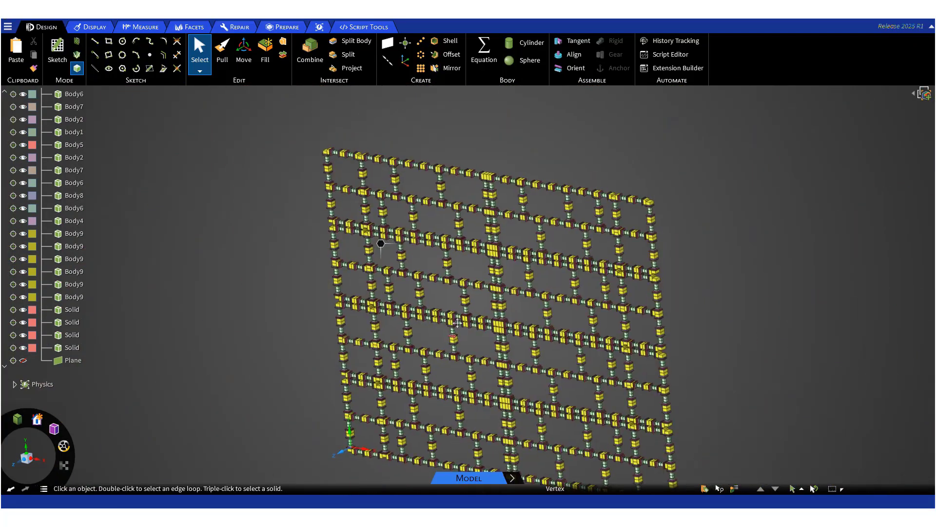
scroll(36, 189, up, 7)
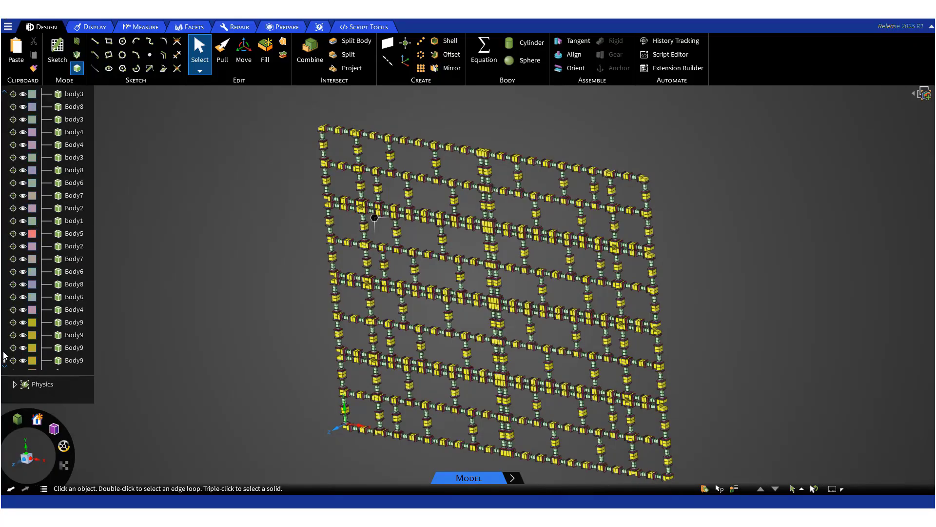
drag(4, 359, 4, 82)
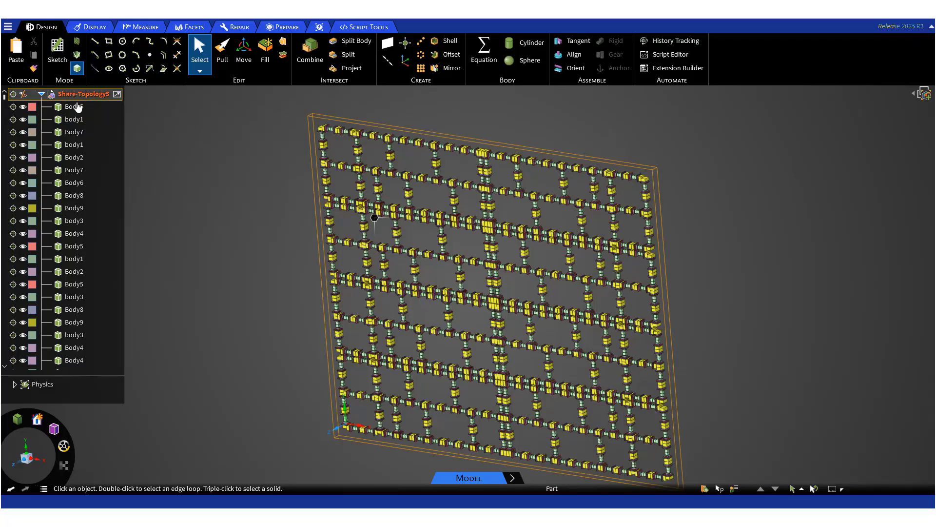
click(75, 104)
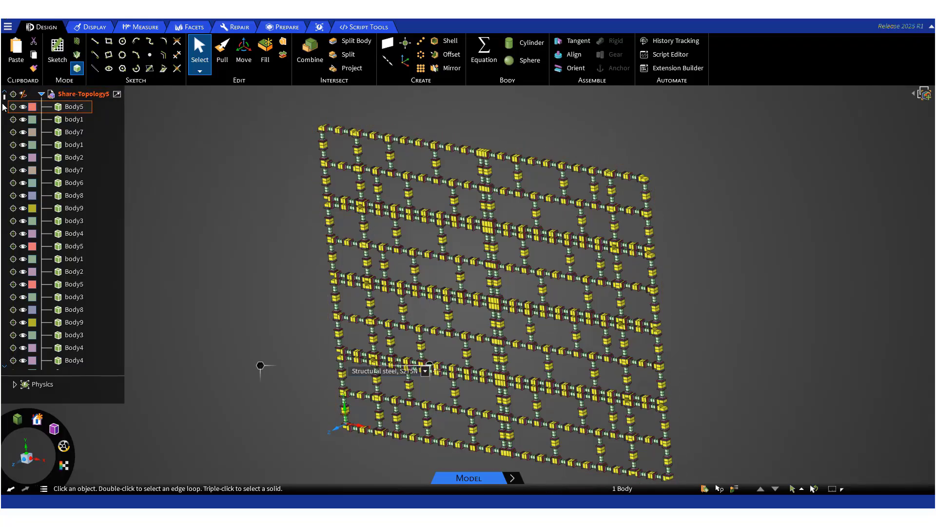
drag(4, 97, 7, 373)
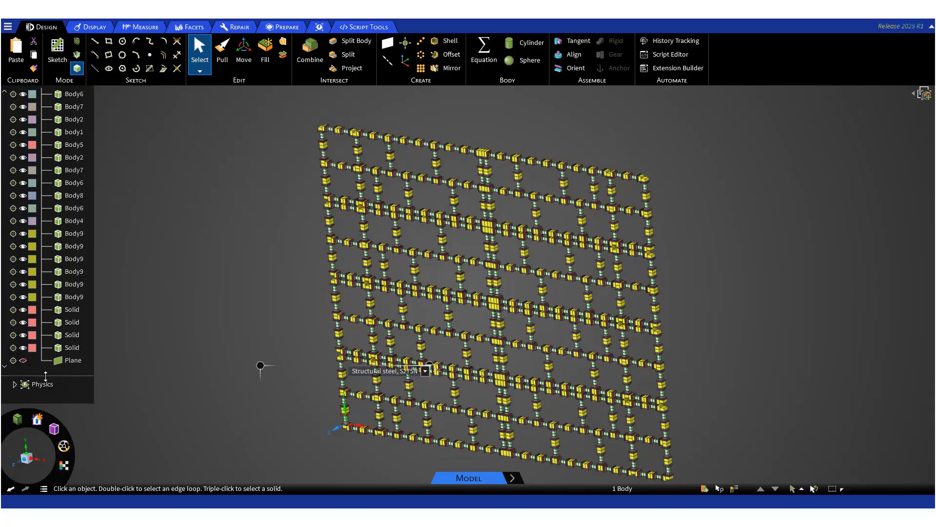
click(72, 347)
shift+click(72, 347)
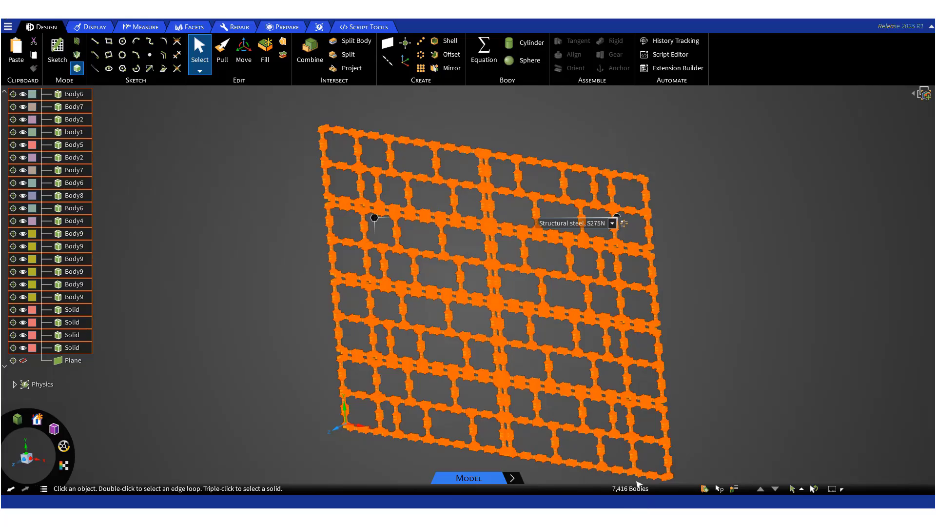
click(291, 306)
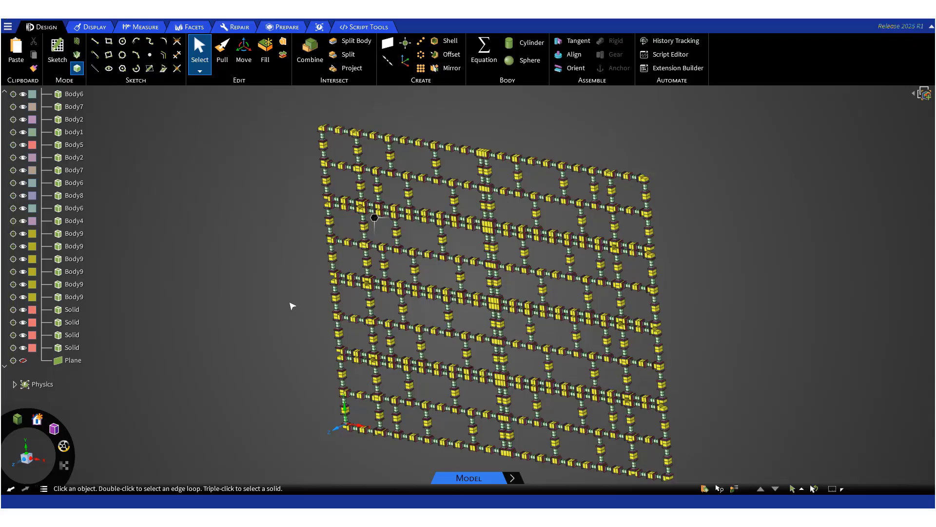
- Inspect the block-shaped bodies of the grid up close and check the rendering quality in the graphics settings
scroll(439, 319, up, 10)
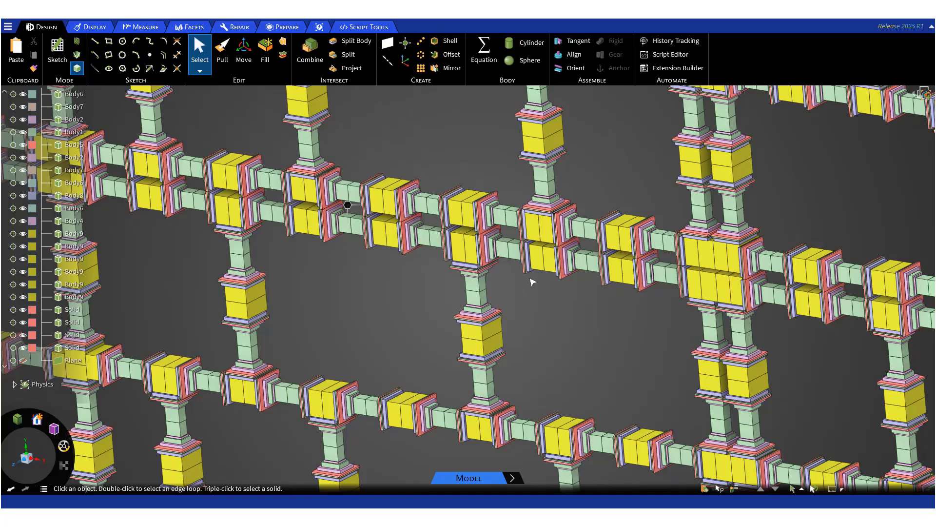
scroll(532, 282, up, 5)
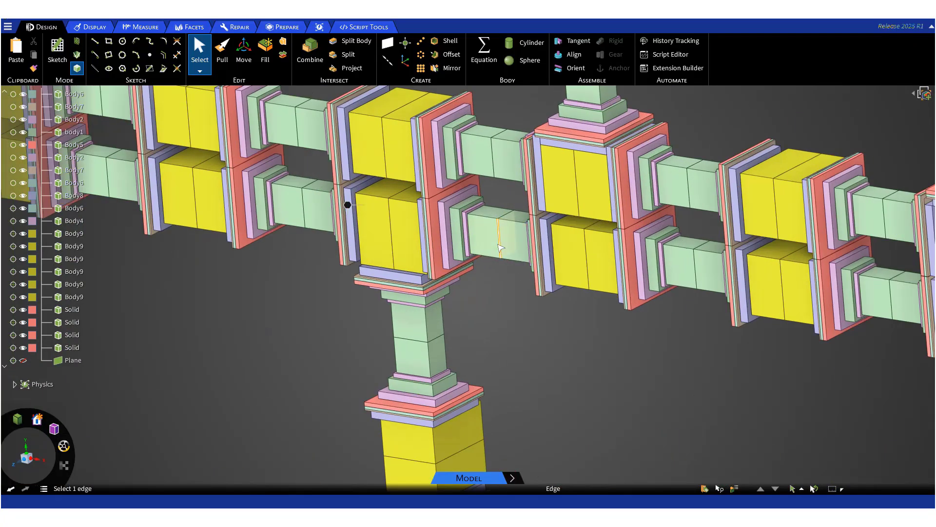
scroll(535, 318, down, 8)
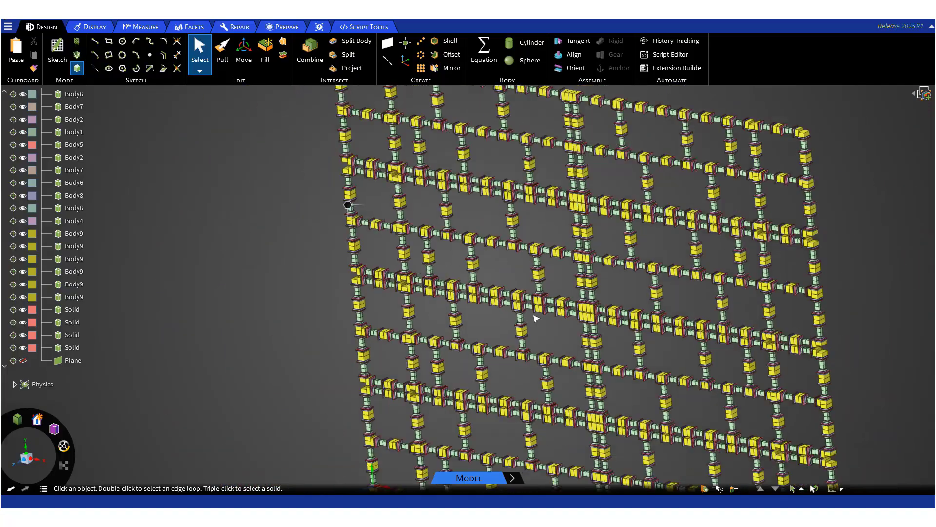
ctrl+middle_drag(548, 330, 449, 307)
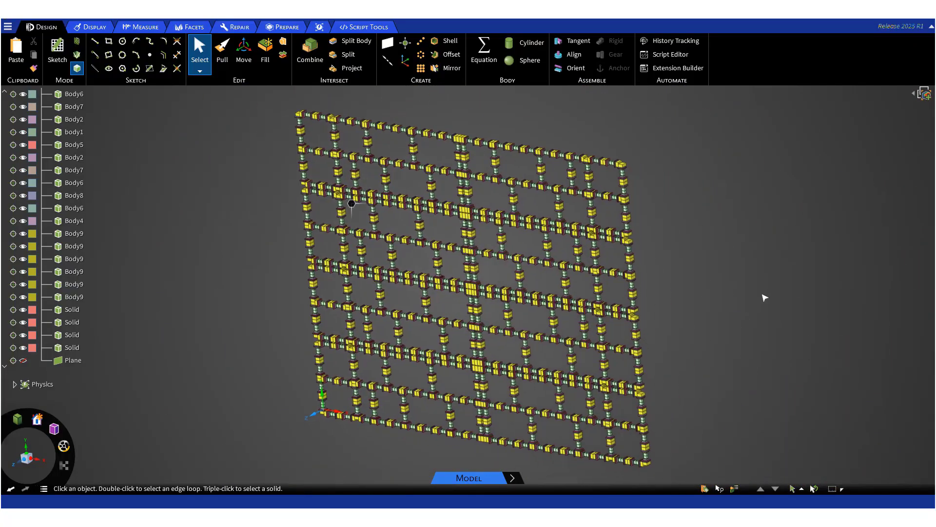
click(8, 26)
click(30, 203)
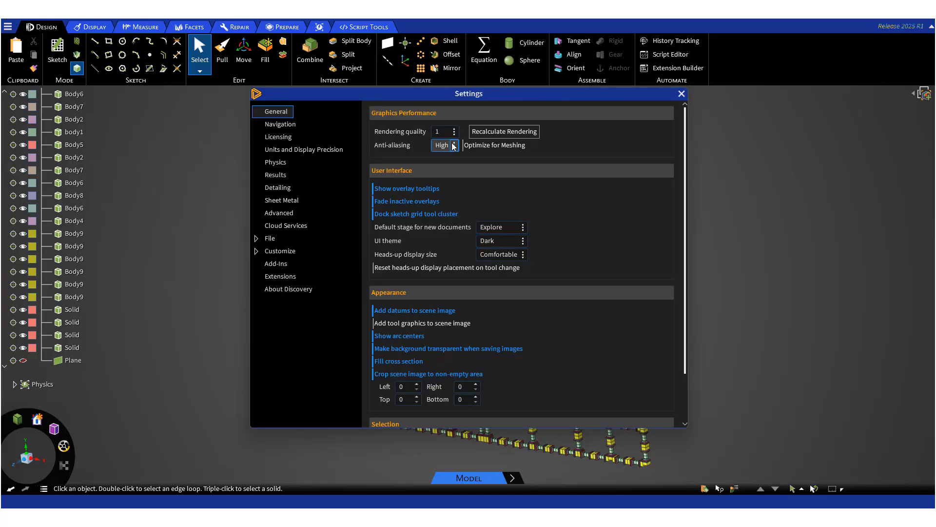
click(681, 95)
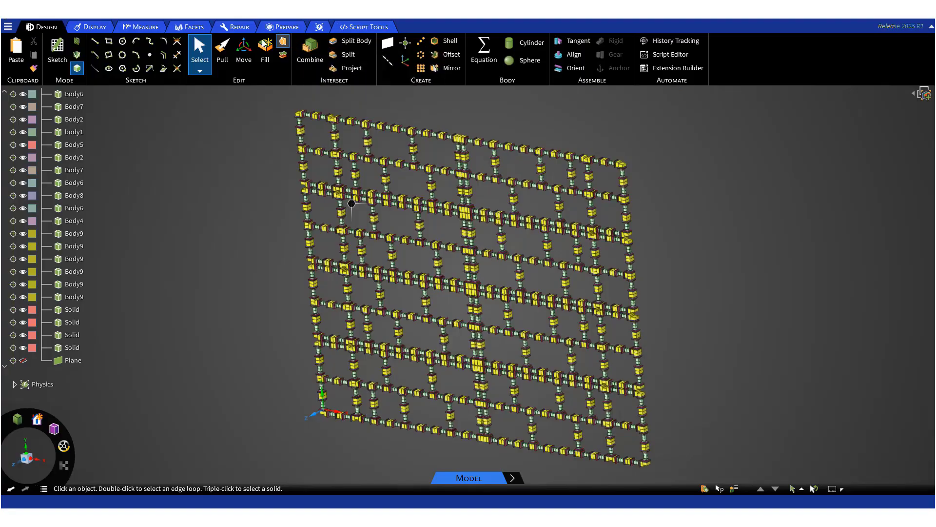
- Use the Unshare tool to check the grid model for existing shared topology, and leave the tool
click(282, 28)
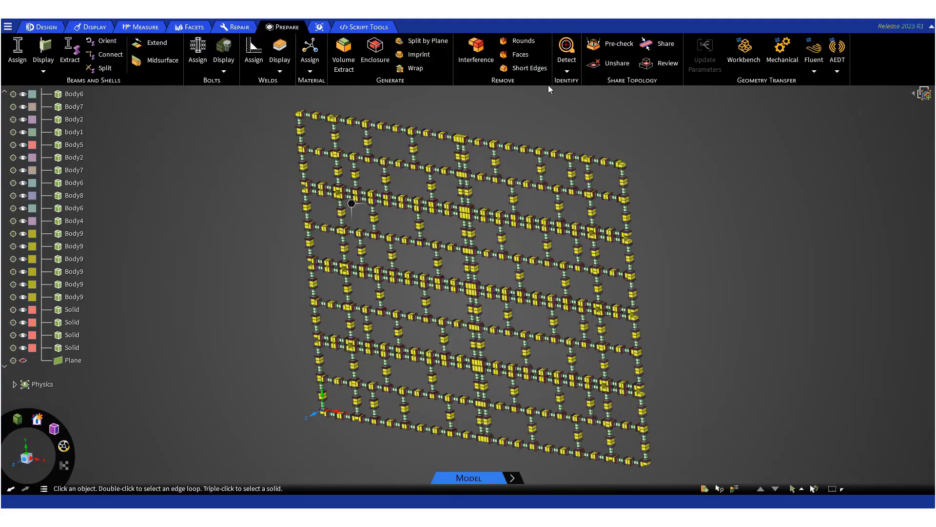
click(616, 64)
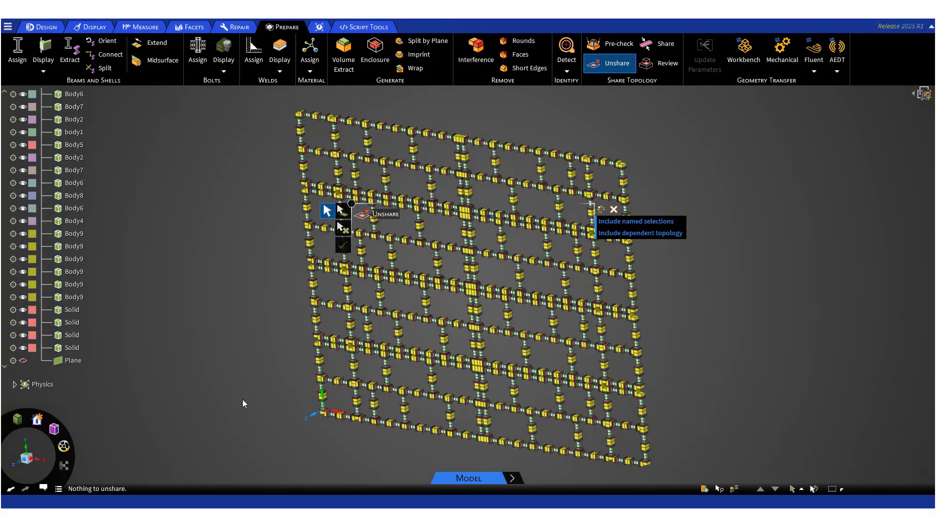
key(Escape)
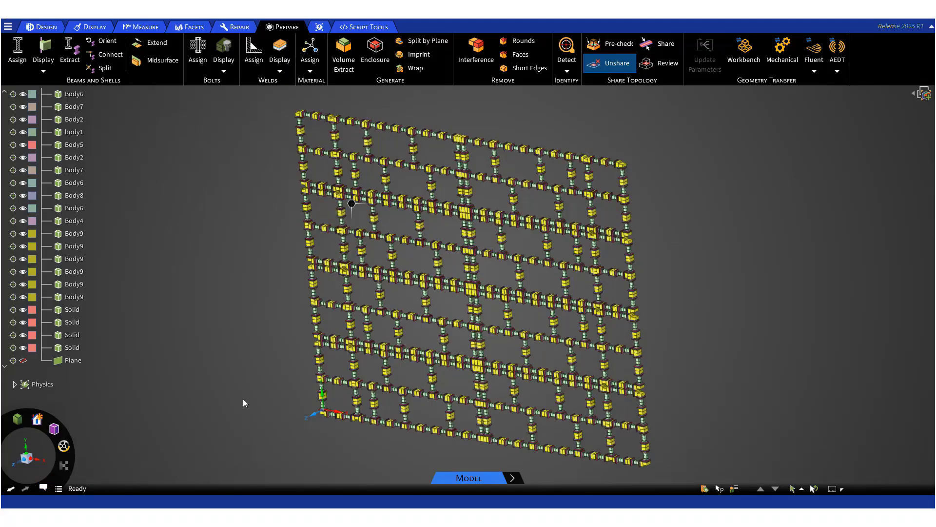
- Share the coincident topology of the whole grid model with instances preserved and examine the bodies in the shared topology review
click(659, 47)
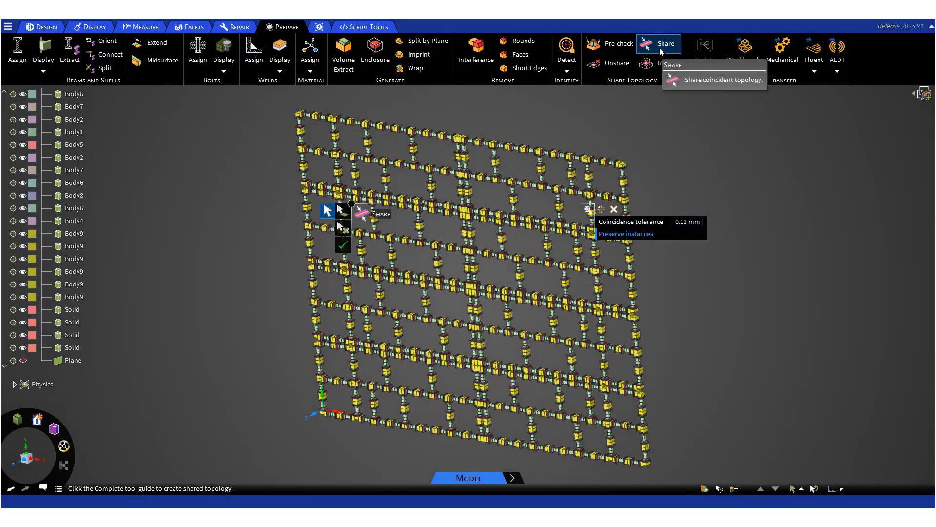
click(344, 246)
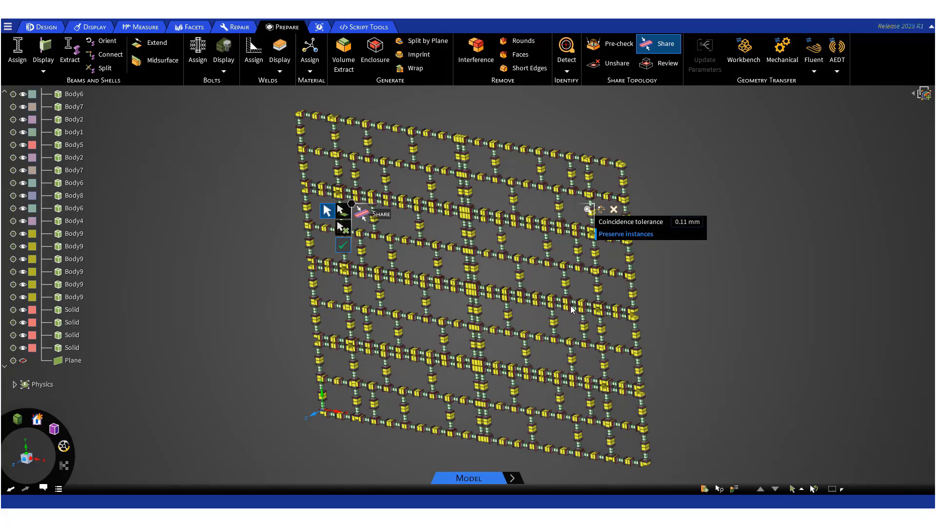
click(572, 308)
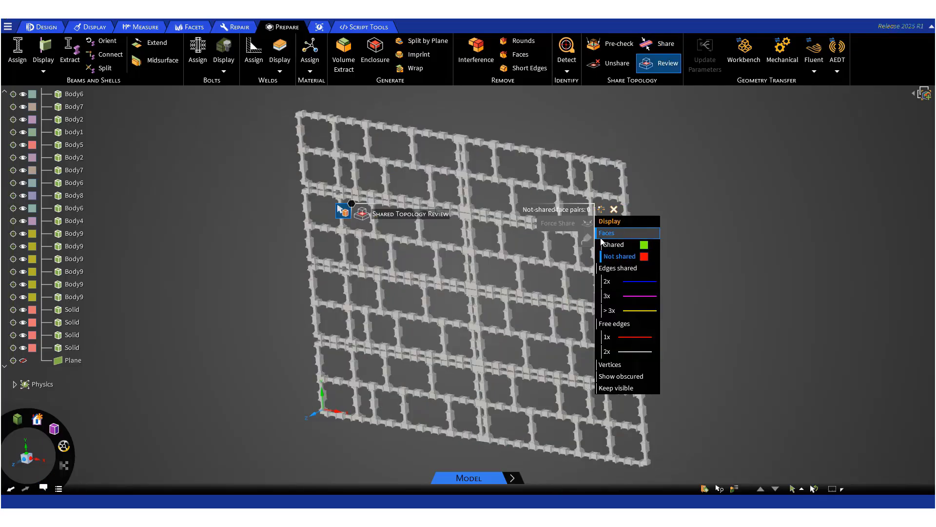
scroll(473, 275, up, 10)
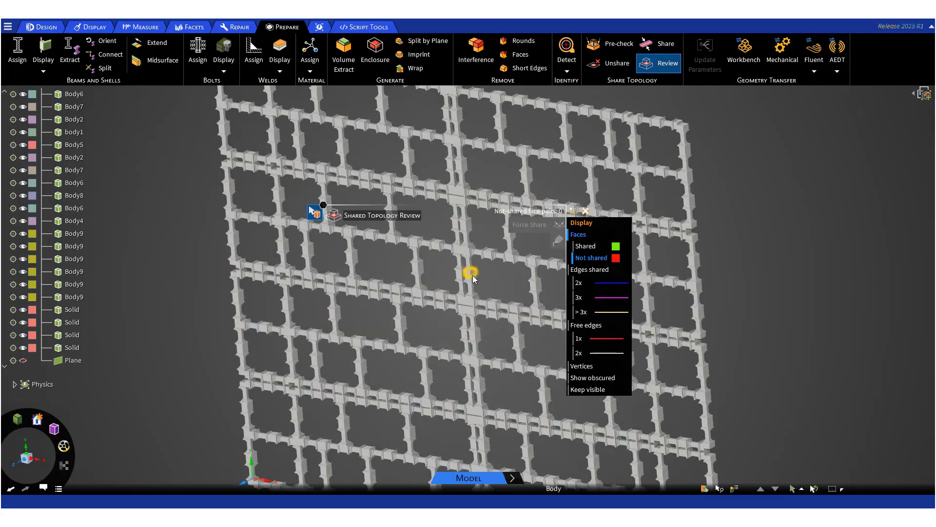
scroll(479, 276, up, 3)
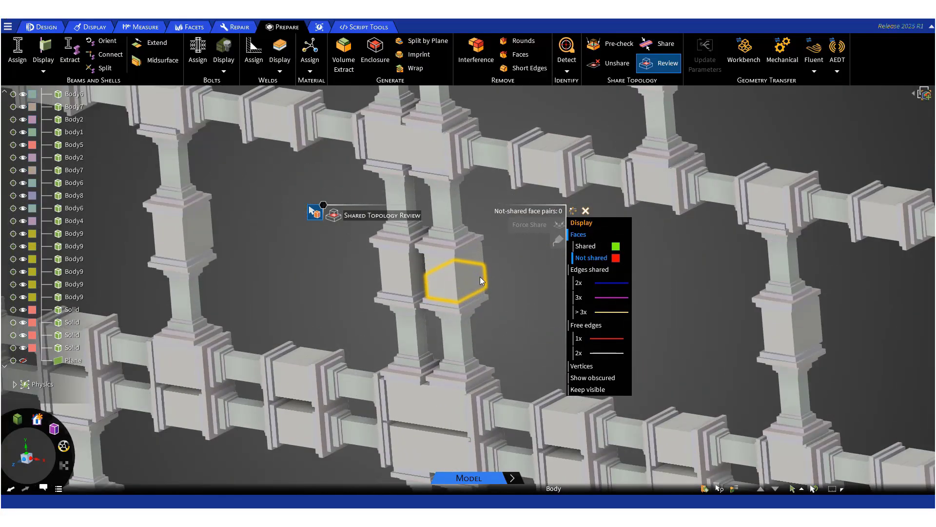
- Check the face and edge sharing results of the whole grid model in the message log, and close the log
scroll(480, 276, down, 15)
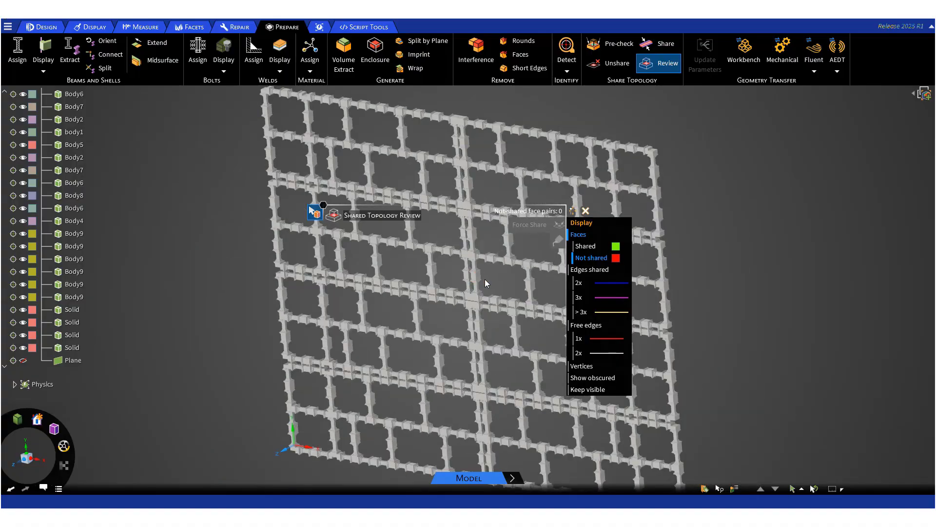
click(43, 487)
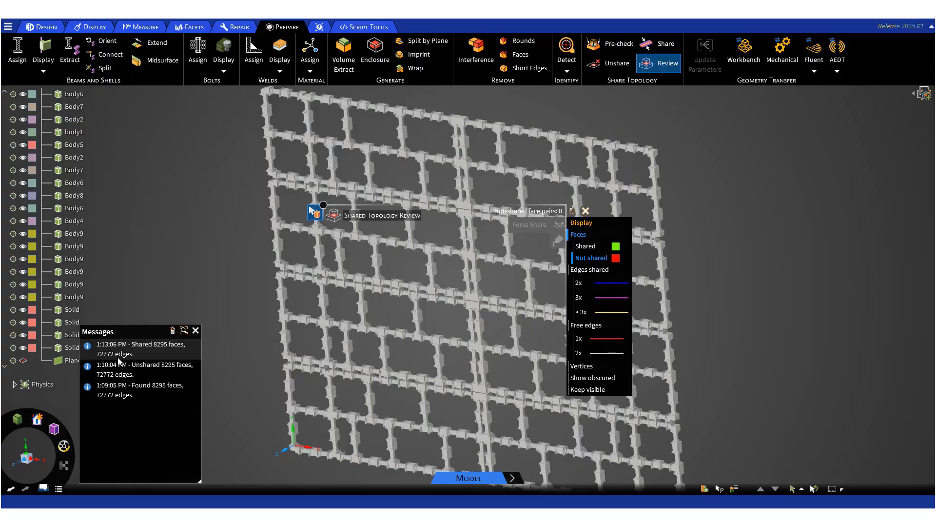
click(195, 330)
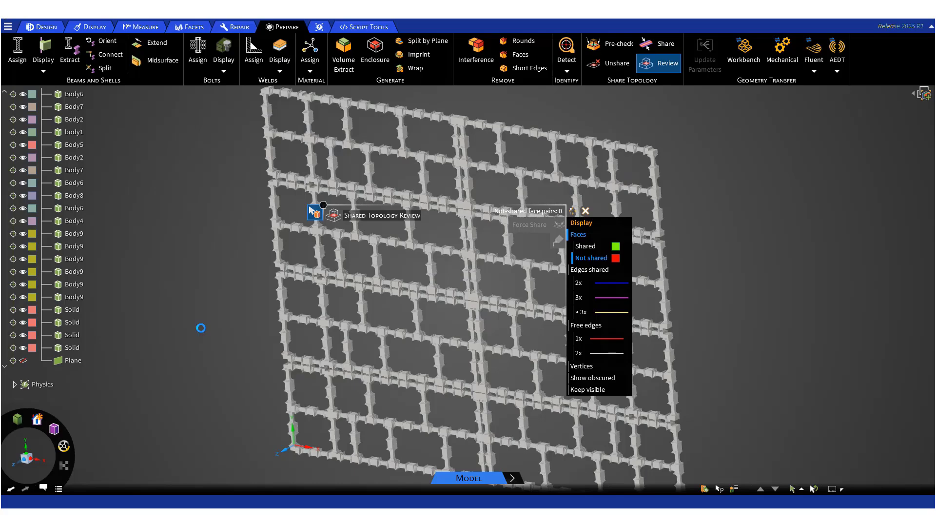
- Unshare all shared topology of the grid model, including named selections and dependent topology, and check the message log
click(616, 64)
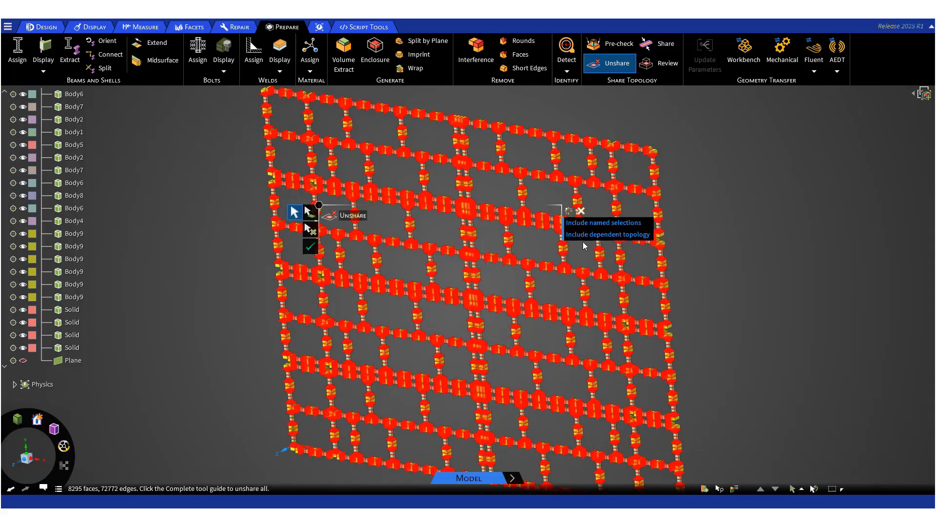
click(310, 248)
key(Return)
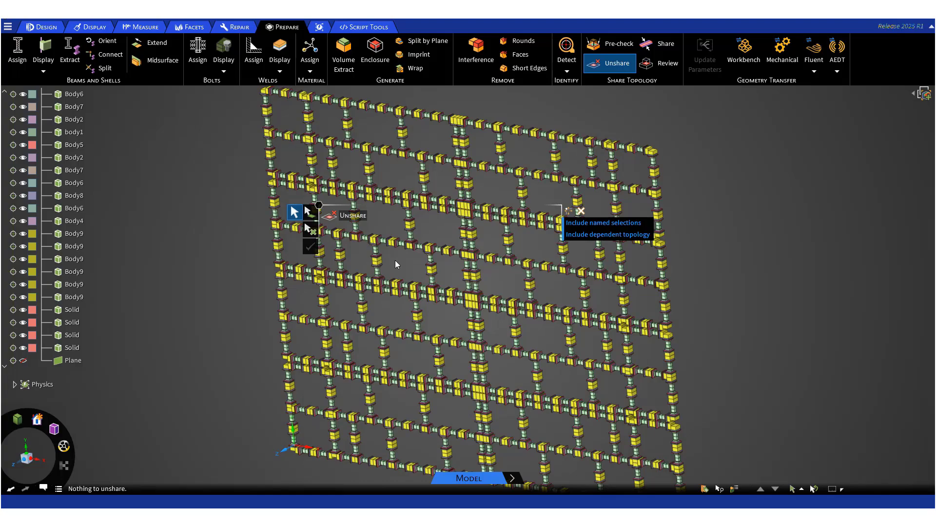
key(Escape)
click(44, 488)
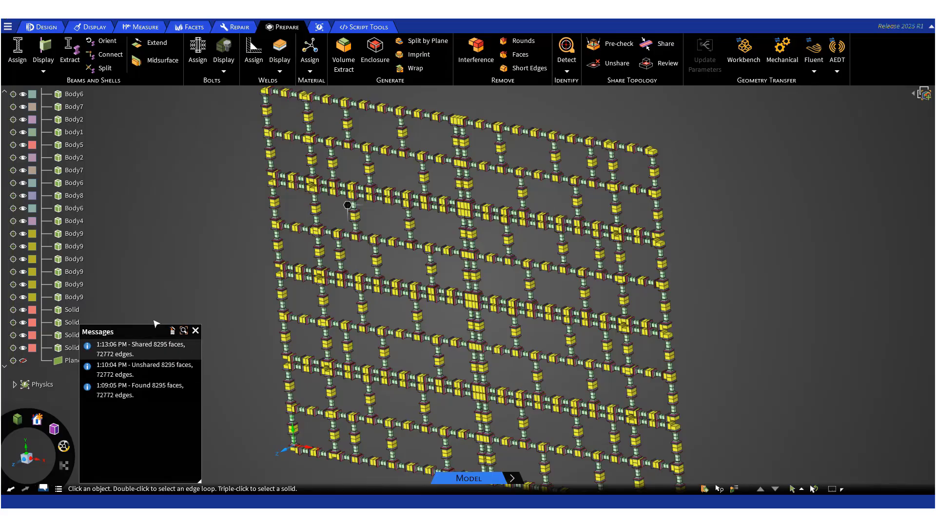
click(196, 331)
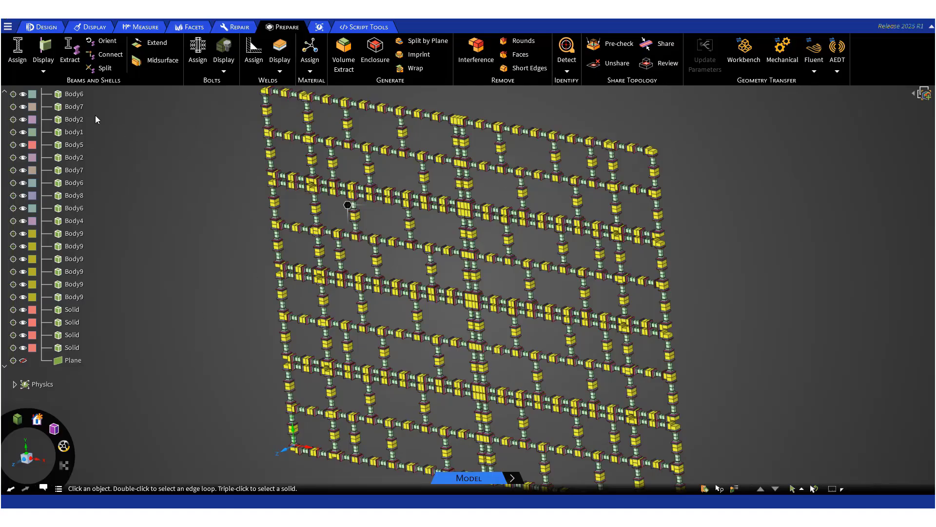
- Set the rendering quality to 7 in the graphics performance settings and close the settings
click(11, 29)
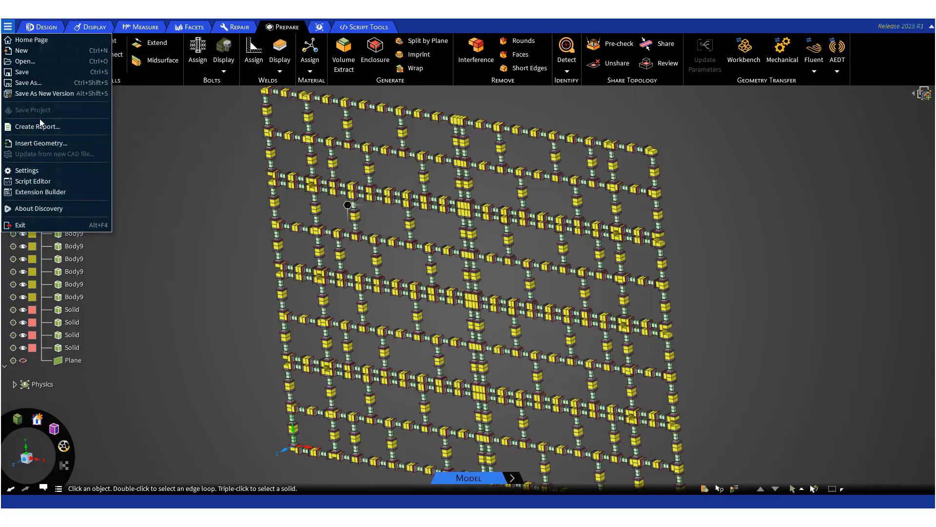
click(45, 171)
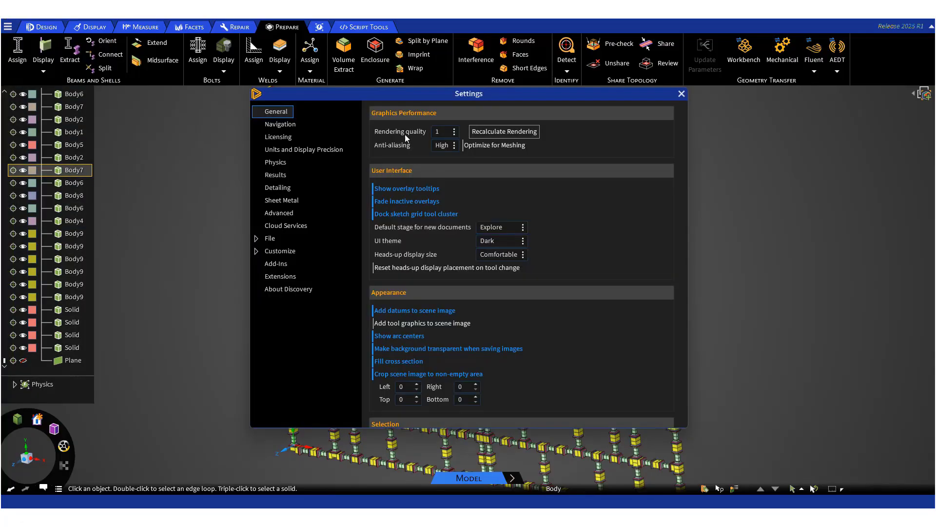
click(454, 132)
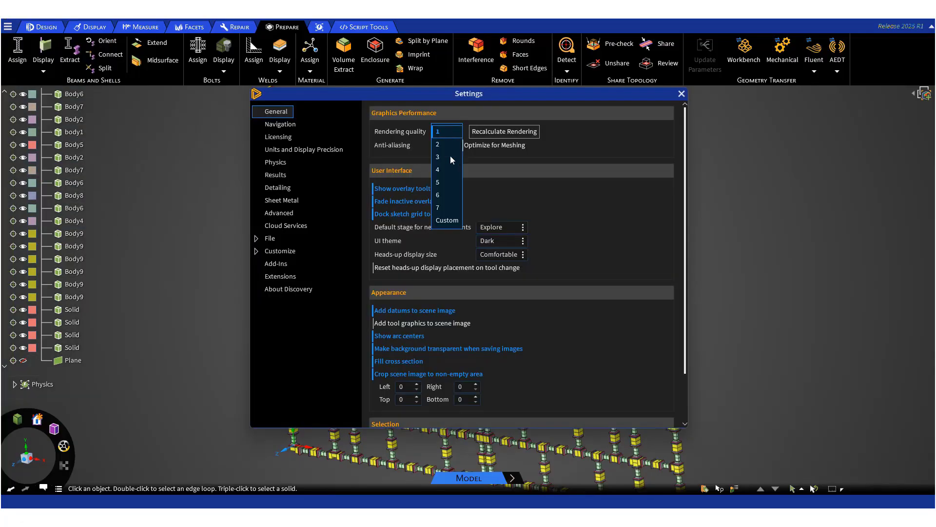
click(444, 206)
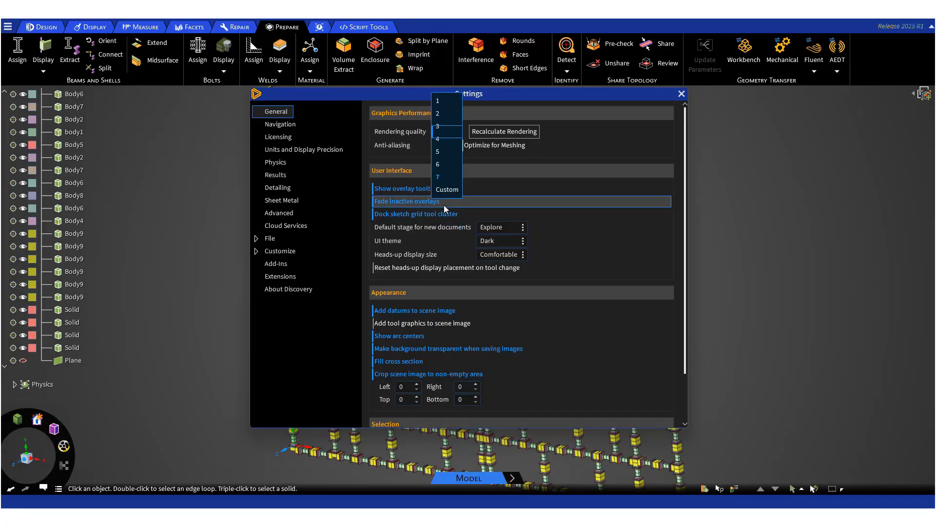
click(682, 93)
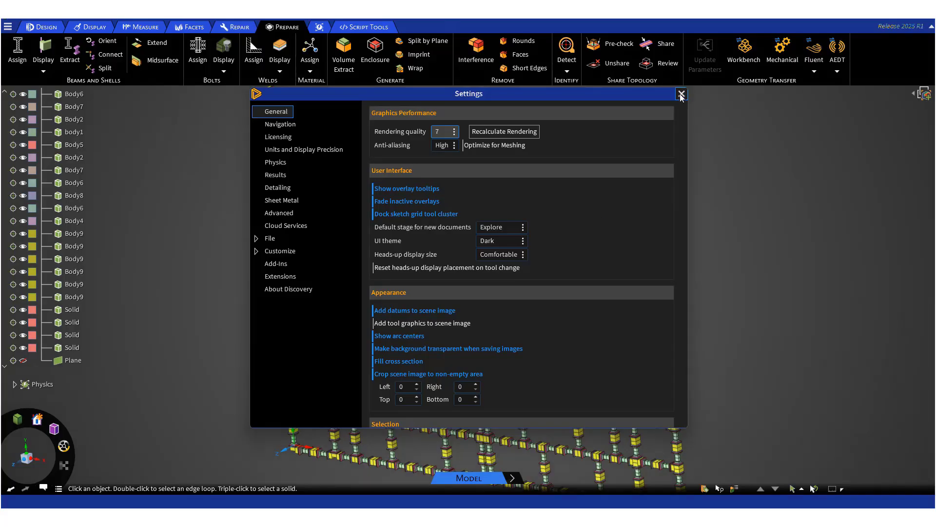
click(681, 95)
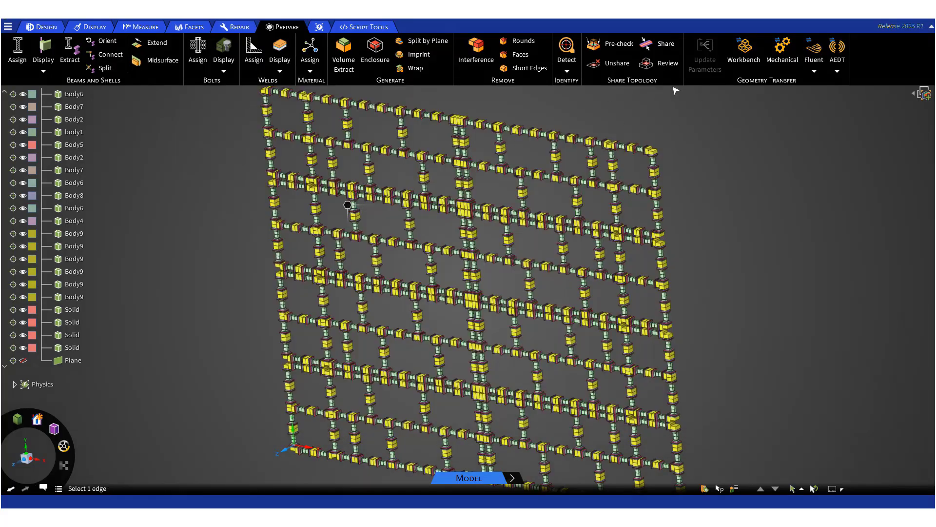
- Run Share on the whole grid model with a 0.11 mm coincidence tolerance and instances preserved
click(664, 45)
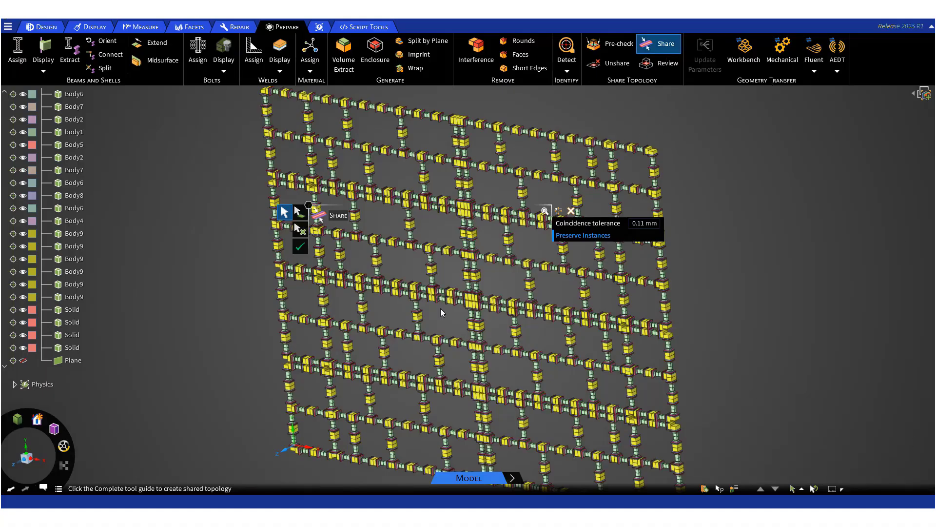
click(300, 247)
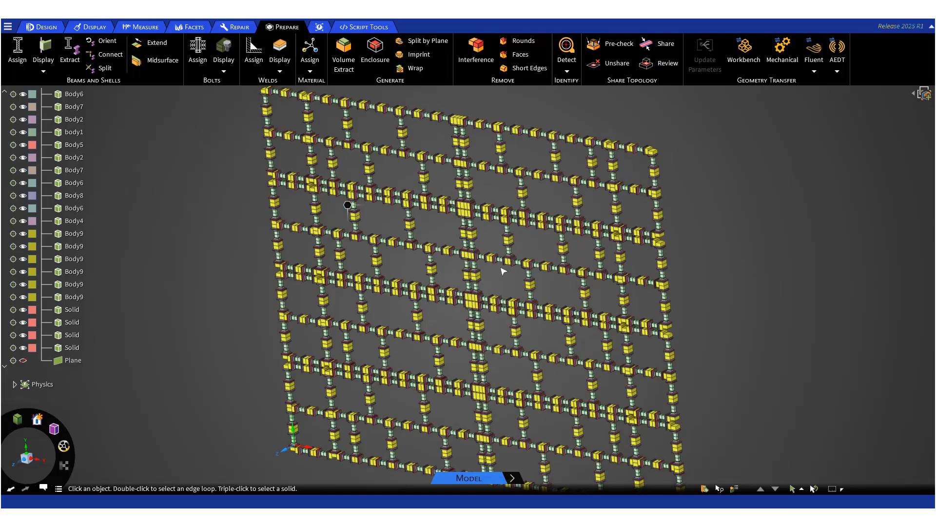
- Examine the flat faces and straight edges of the grid's block-shaped bodies up close and across the whole model
scroll(415, 242, up, 10)
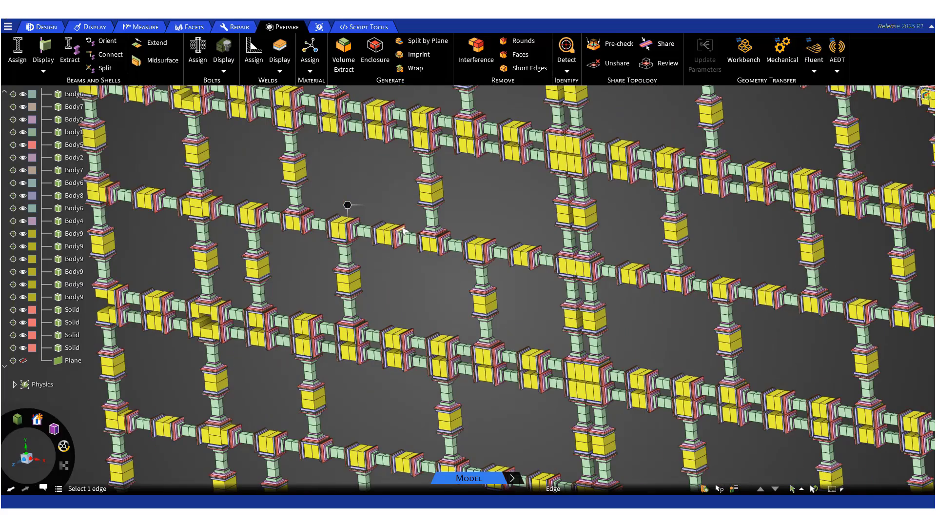
scroll(404, 234, up, 3)
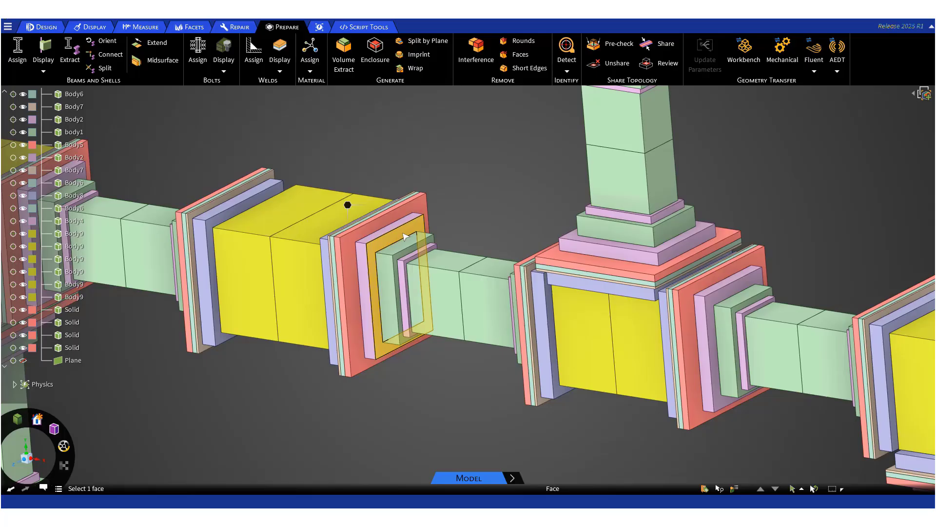
scroll(405, 237, up, 2)
scroll(404, 237, up, 3)
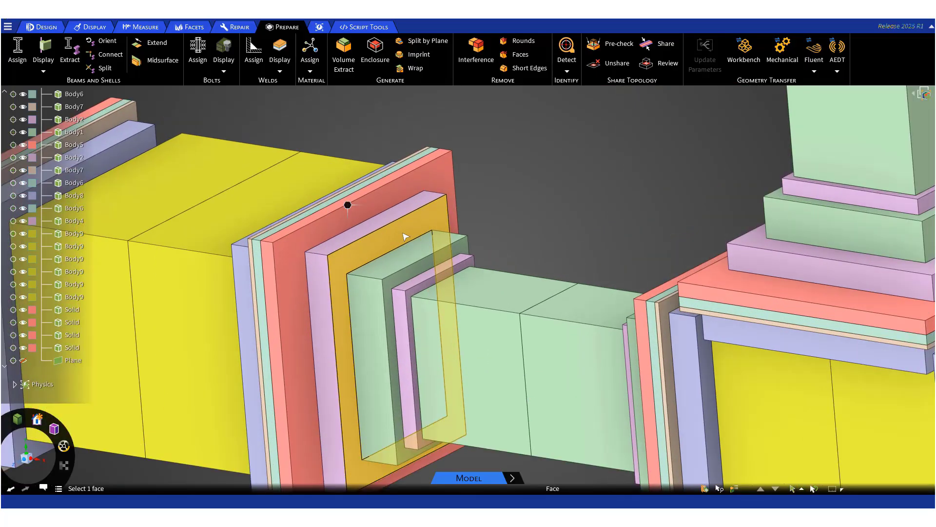
scroll(404, 237, down, 8)
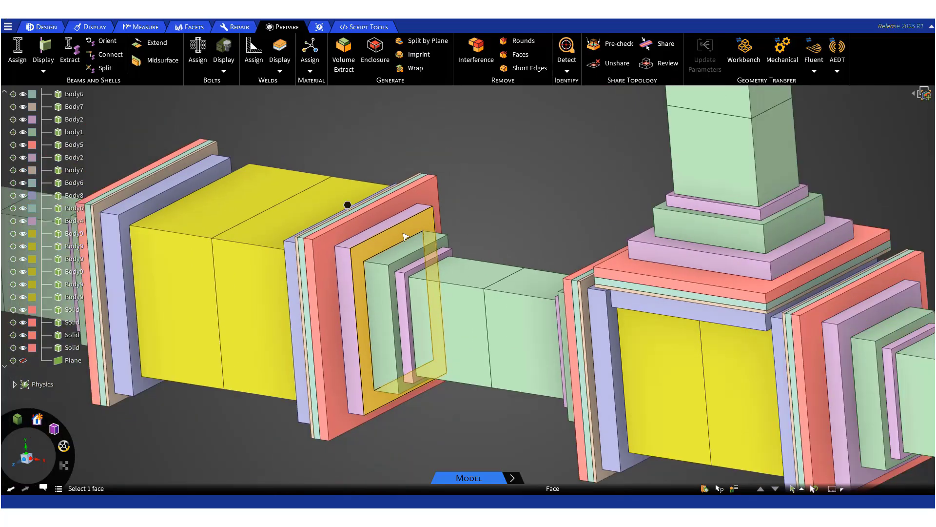
scroll(404, 237, down, 10)
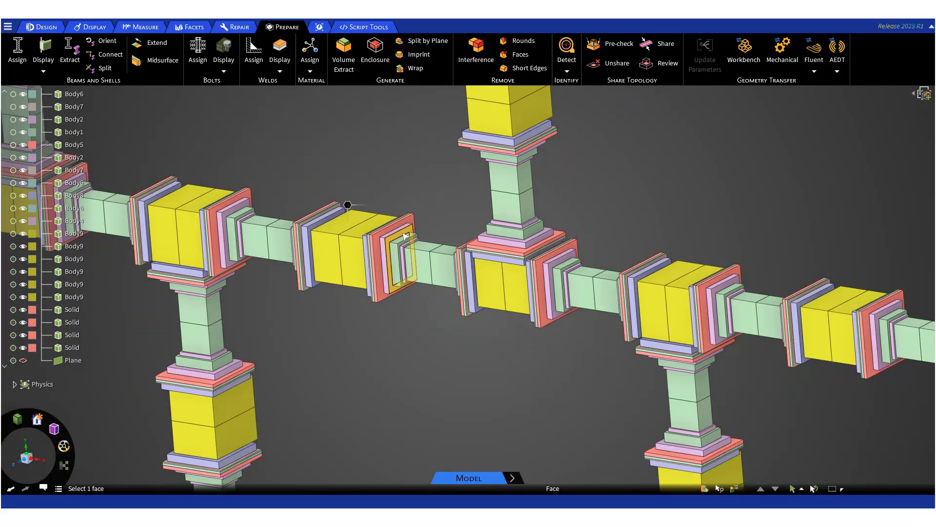
scroll(405, 237, down, 3)
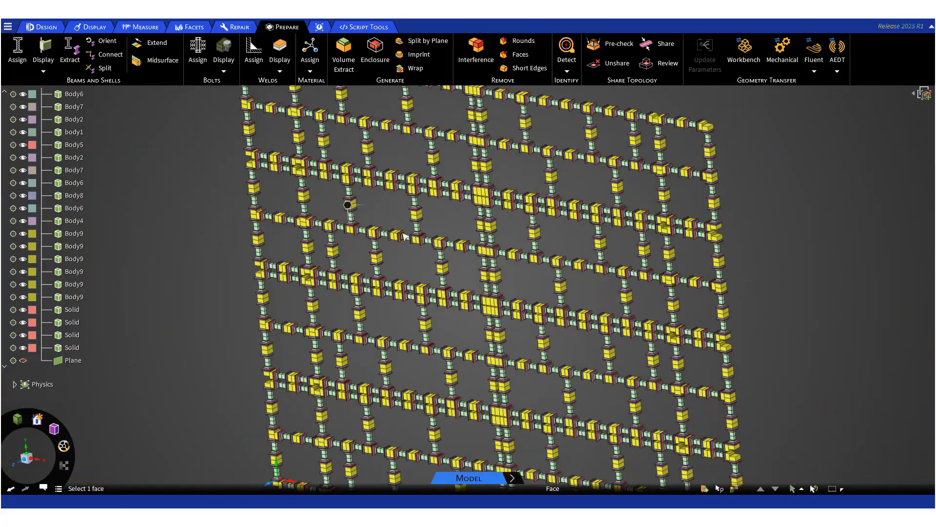
scroll(405, 237, down, 4)
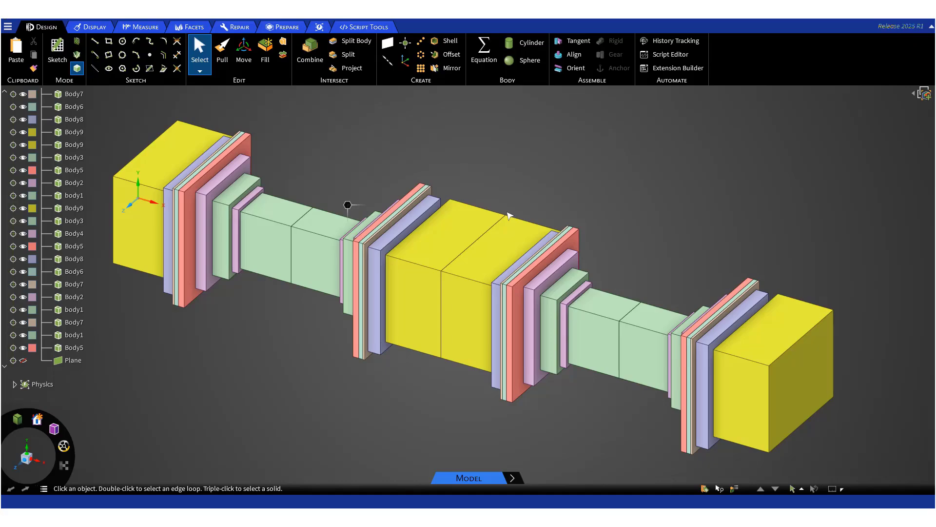
- Inspect the flat faces and the straight dividing edge of the two middle yellow blocks in the small model by selecting them
click(446, 251)
click(477, 261)
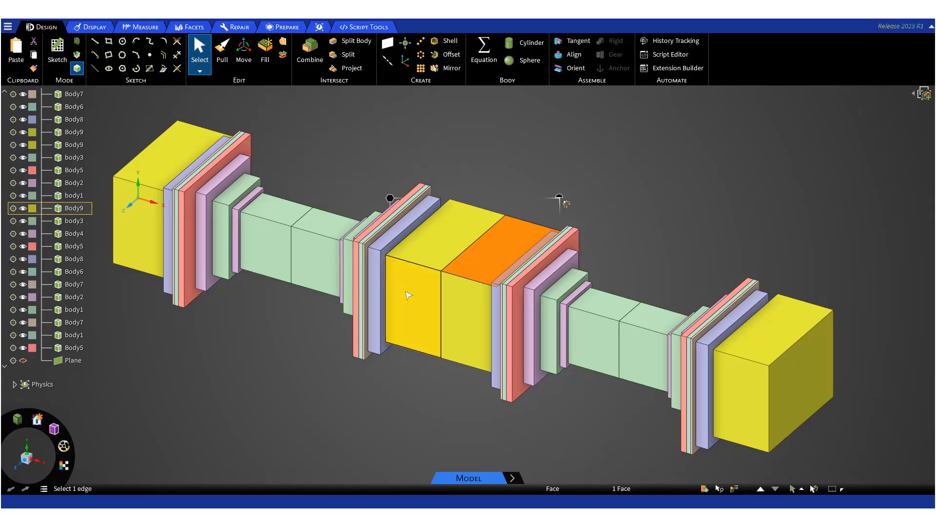
click(412, 296)
click(453, 299)
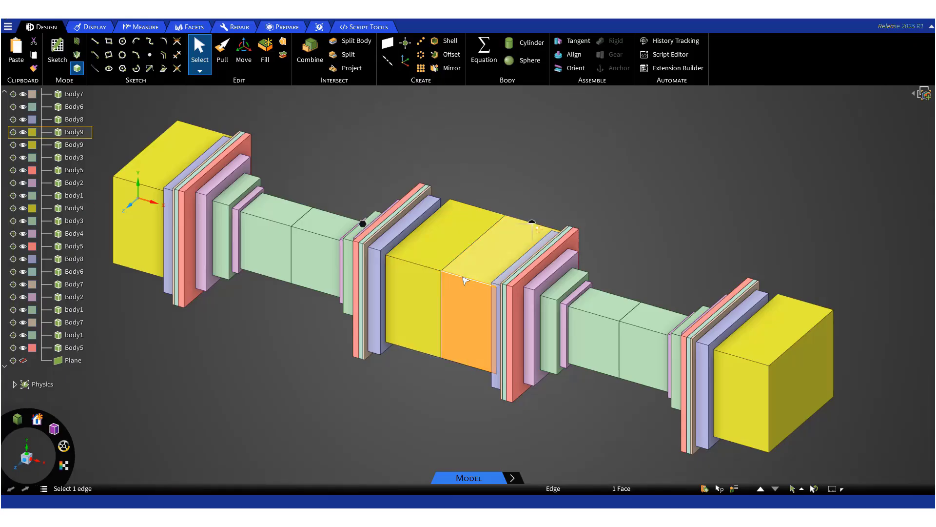
click(464, 279)
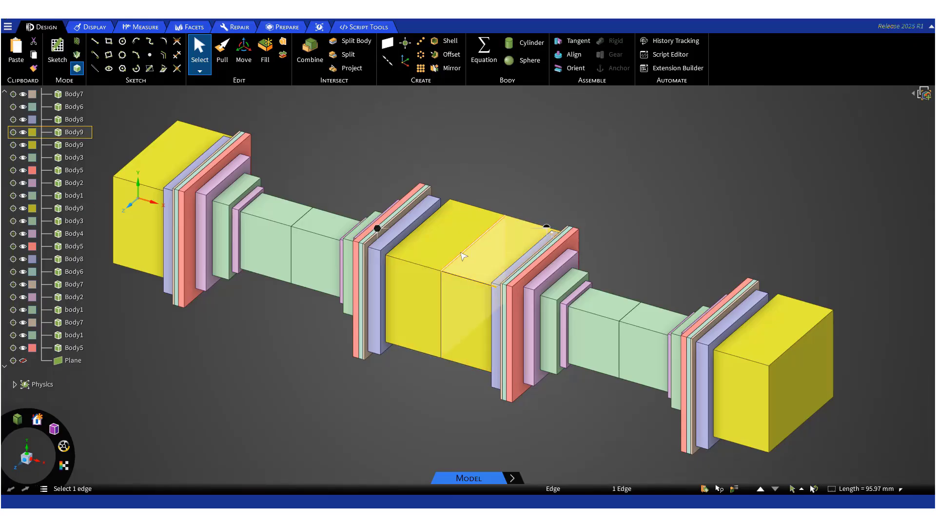
- Set the rendering quality to 1 for the small block model and close the settings
click(8, 26)
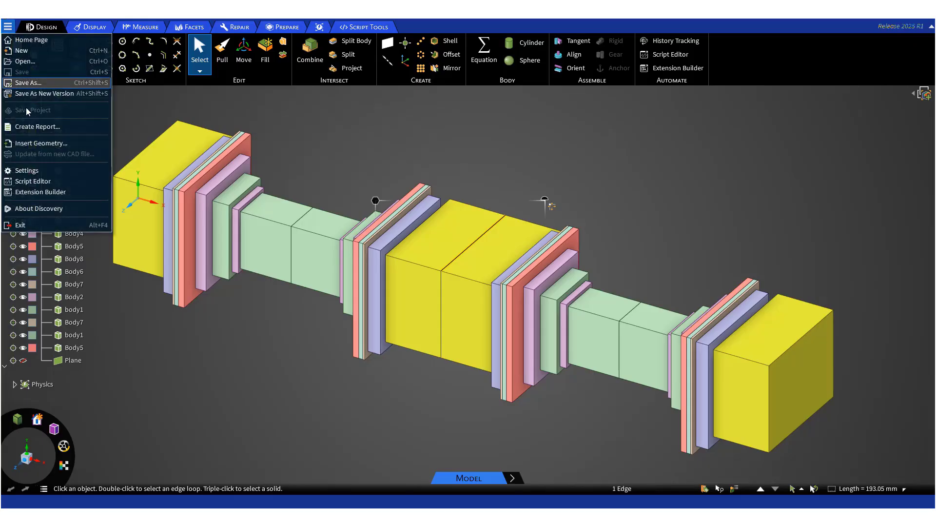
click(39, 171)
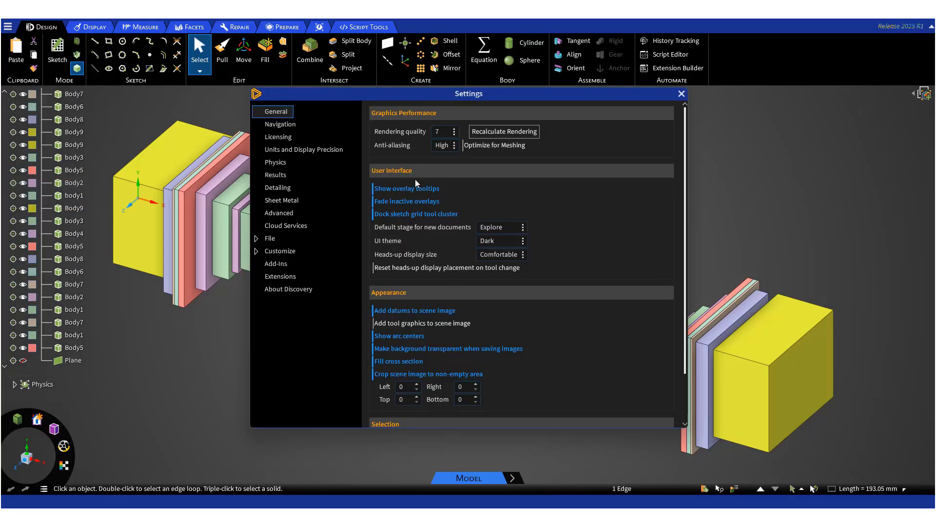
drag(424, 97, 566, 141)
click(599, 176)
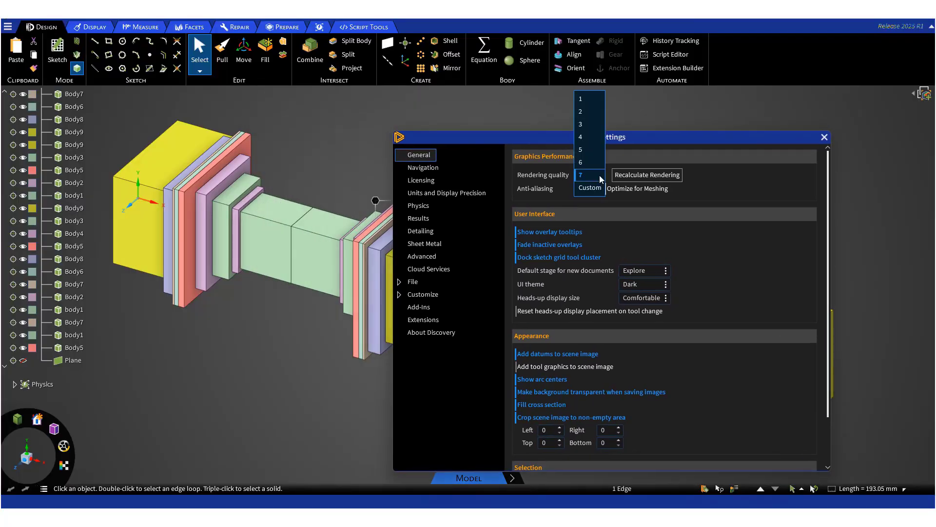
click(597, 100)
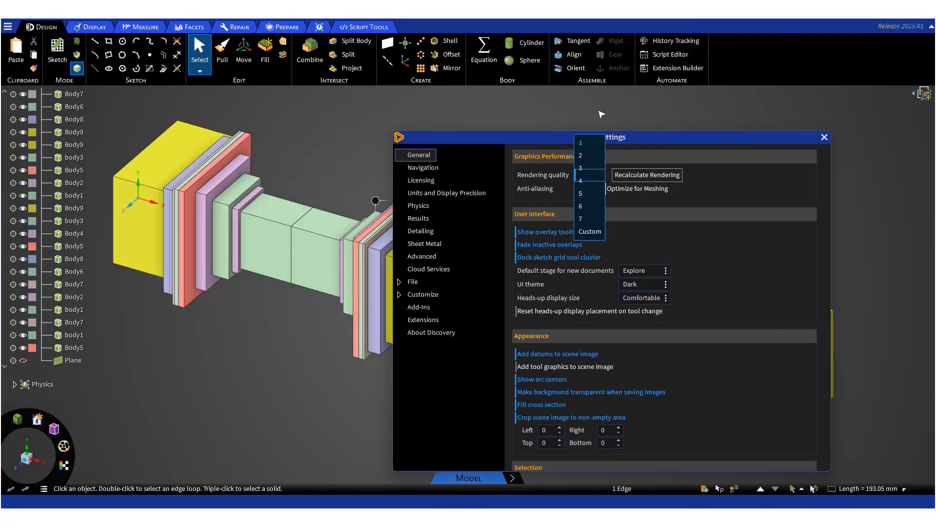
click(791, 171)
click(824, 137)
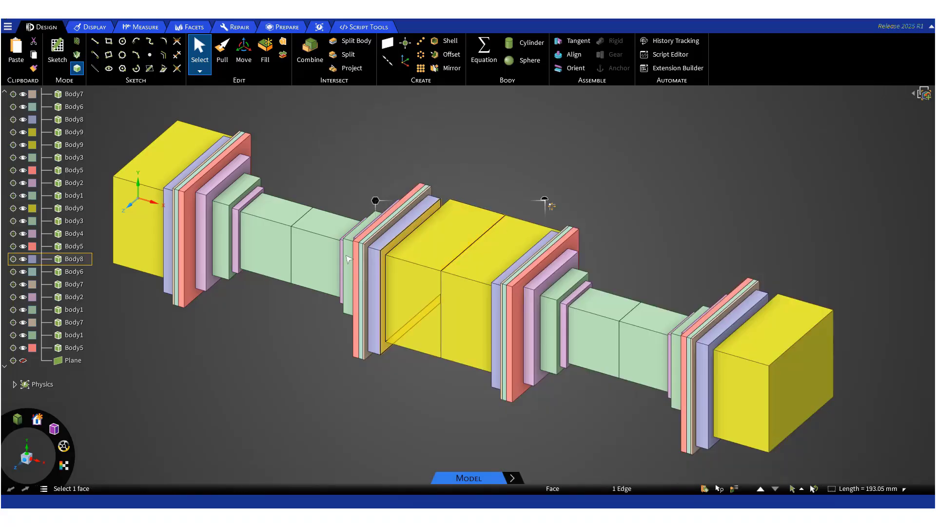
- Examine the thin plates beside the middle yellow blocks and the whole small model at the current rendering quality
scroll(349, 259, up, 6)
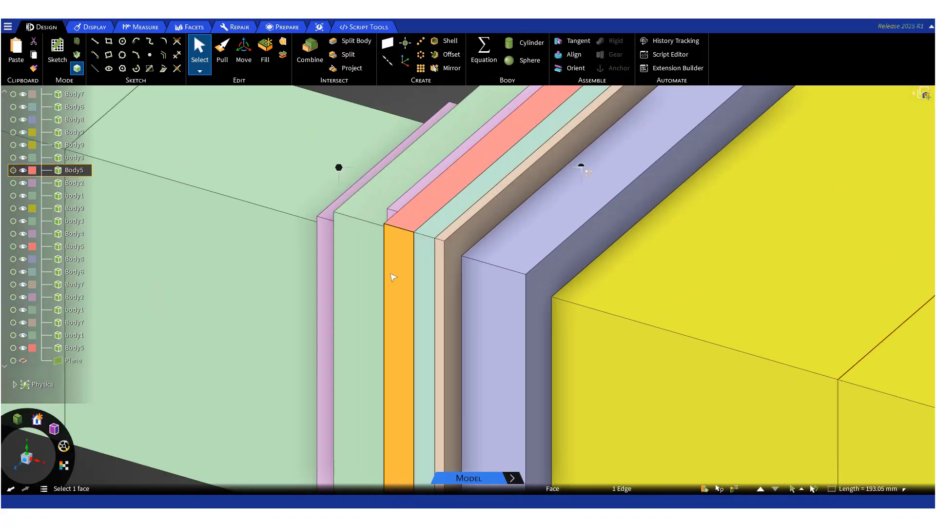
scroll(393, 277, down, 8)
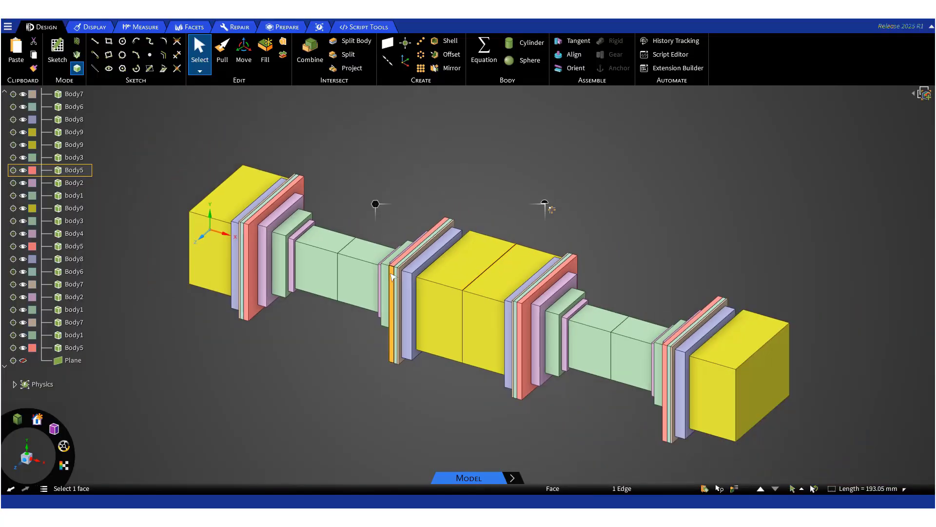
scroll(393, 277, down, 2)
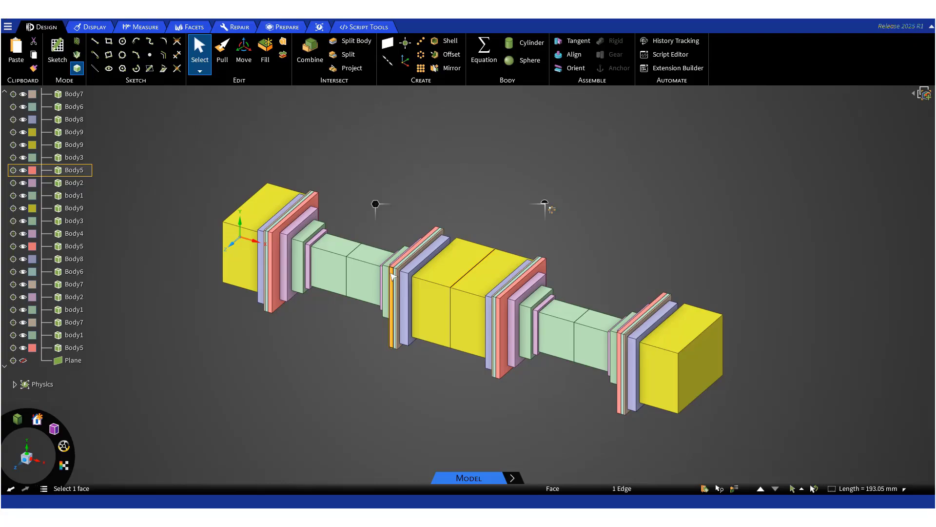
scroll(444, 189, up, 2)
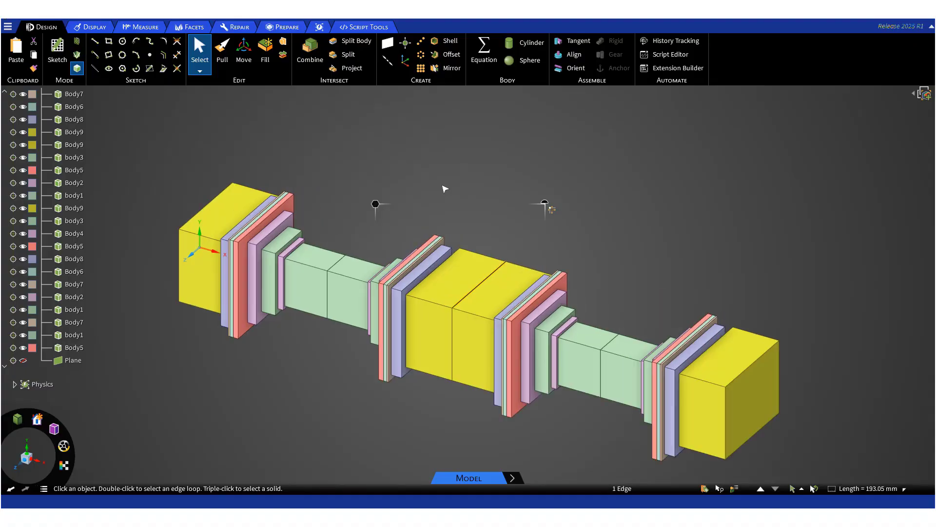
scroll(415, 419, up, 1)
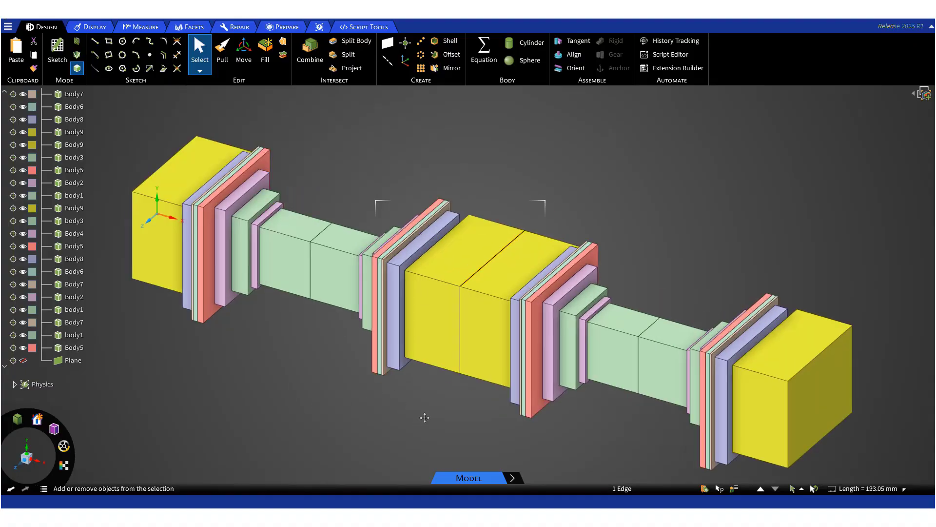
shift+middle_drag(417, 422, 433, 400)
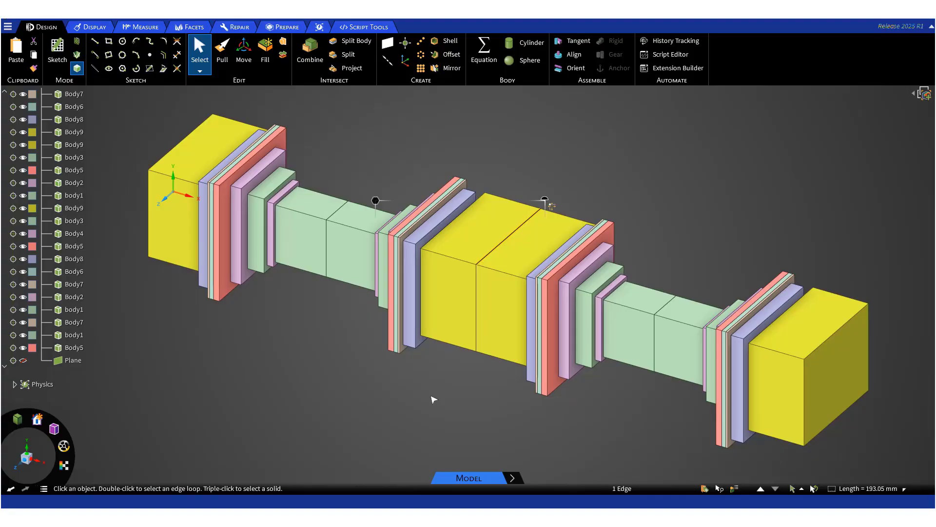